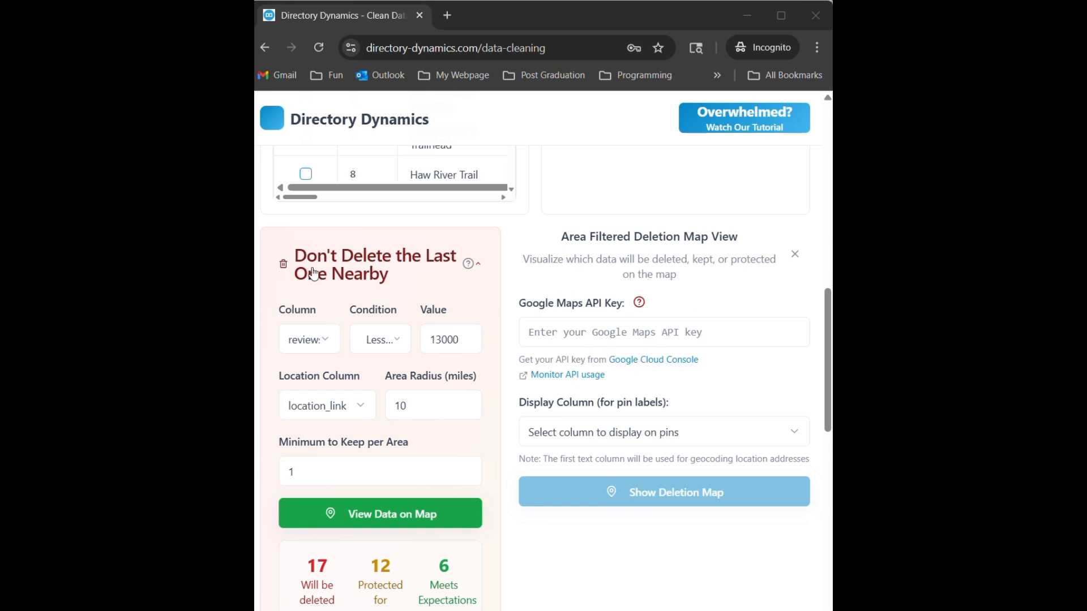
- Open the Google Cloud Console from the API key link in the data cleaning page's map settings
scroll(557, 572, "up", 10)
scroll(557, 572, "down", 4)
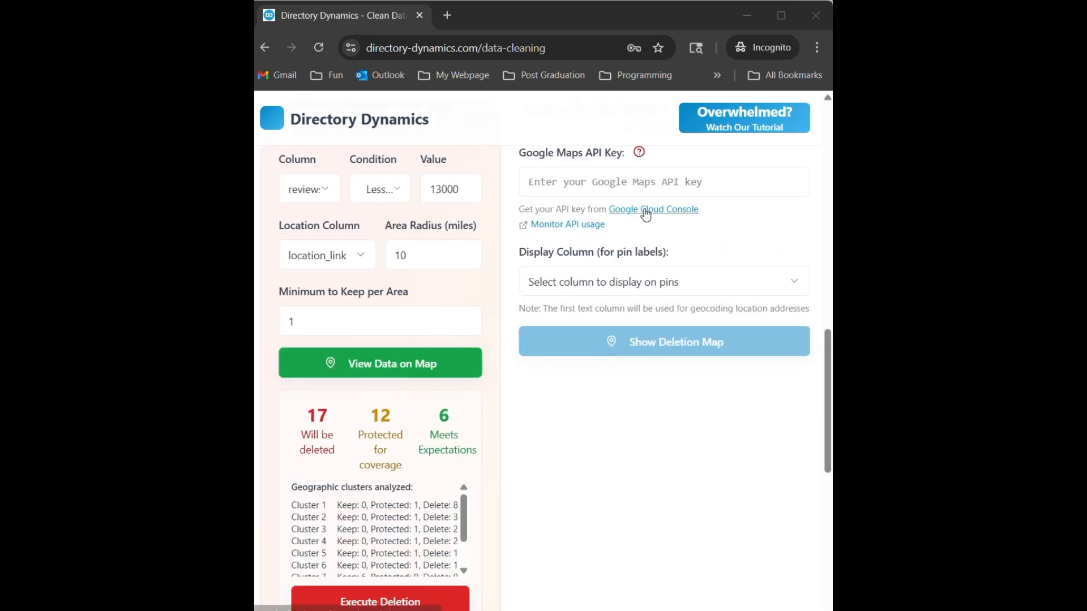
left_click(643, 278)
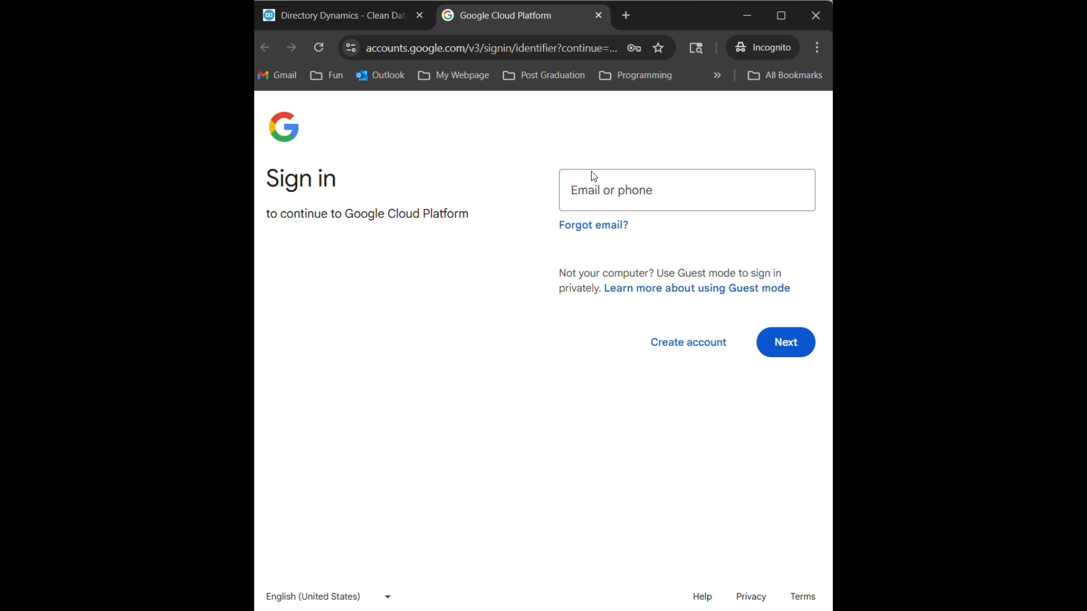
- Enter the account's email on the Google sign-in page and continue to Google Cloud Platform
left_click(606, 178)
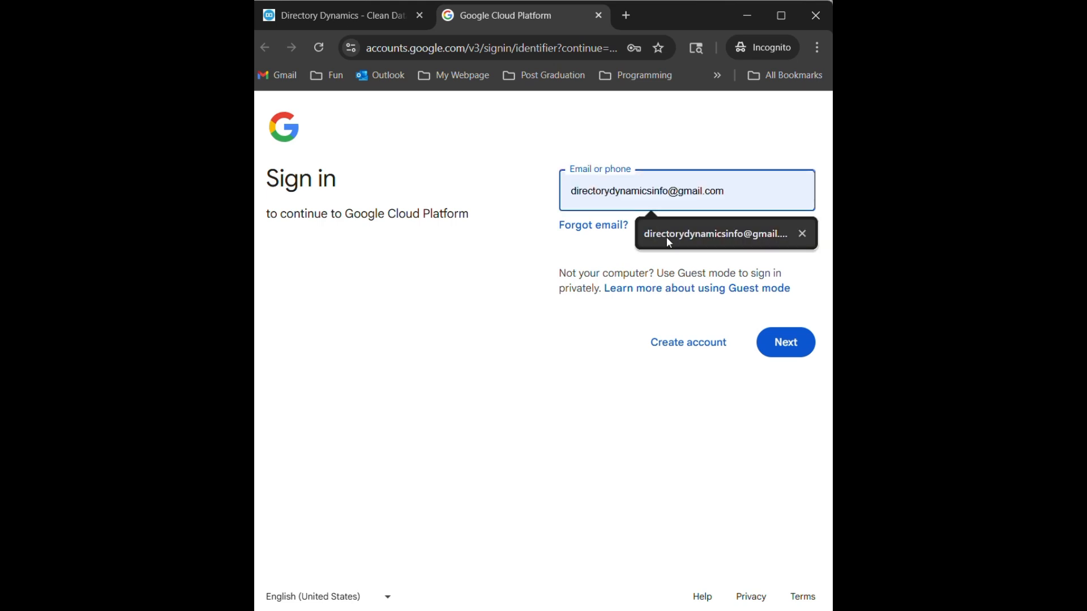
left_click(668, 237)
left_click(784, 346)
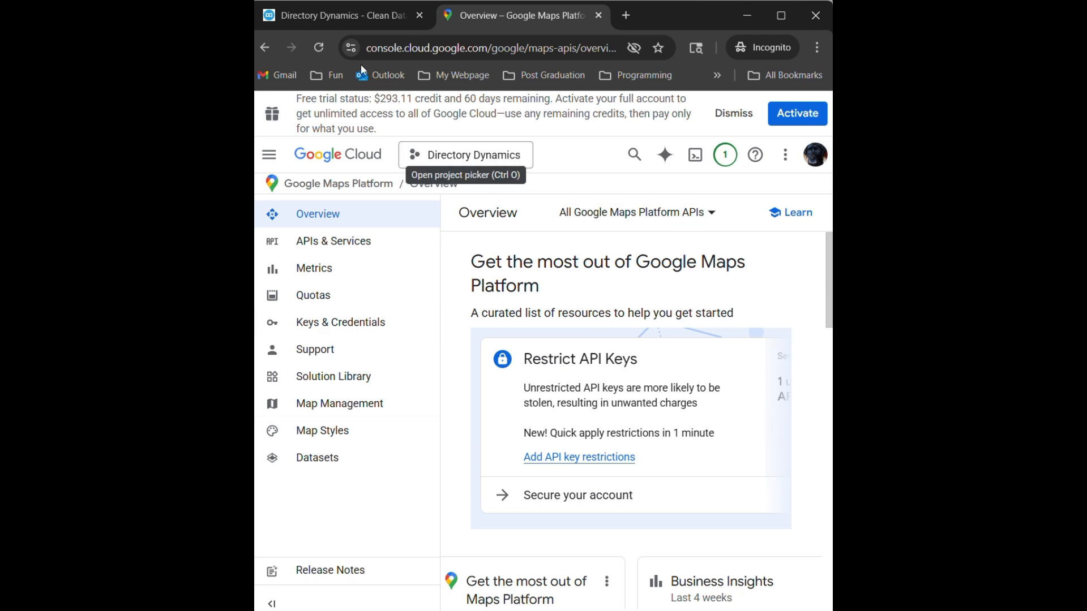
left_click(329, 25)
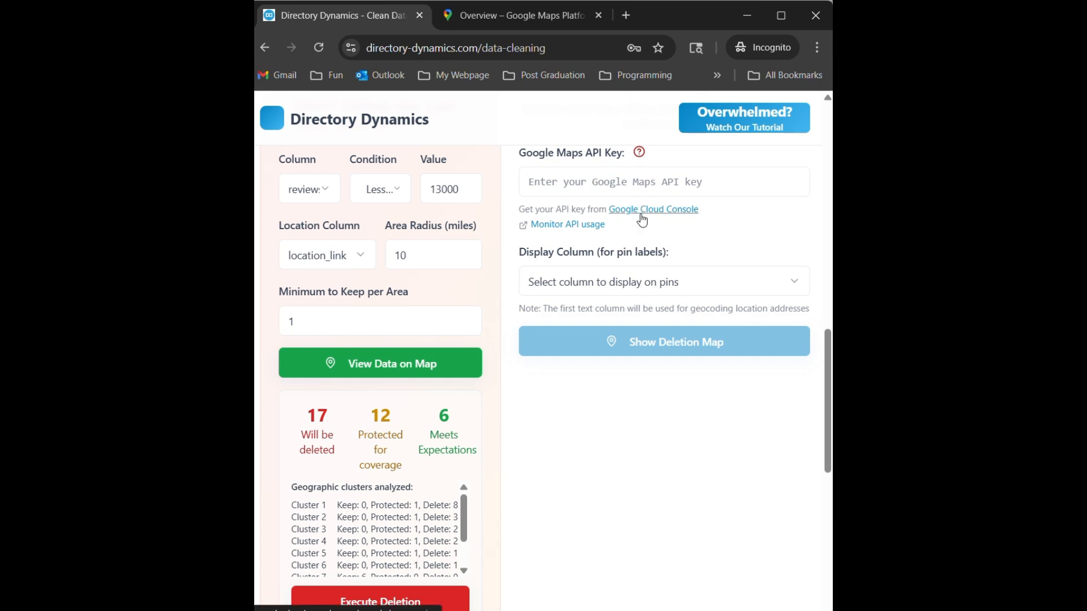
left_click(514, 25)
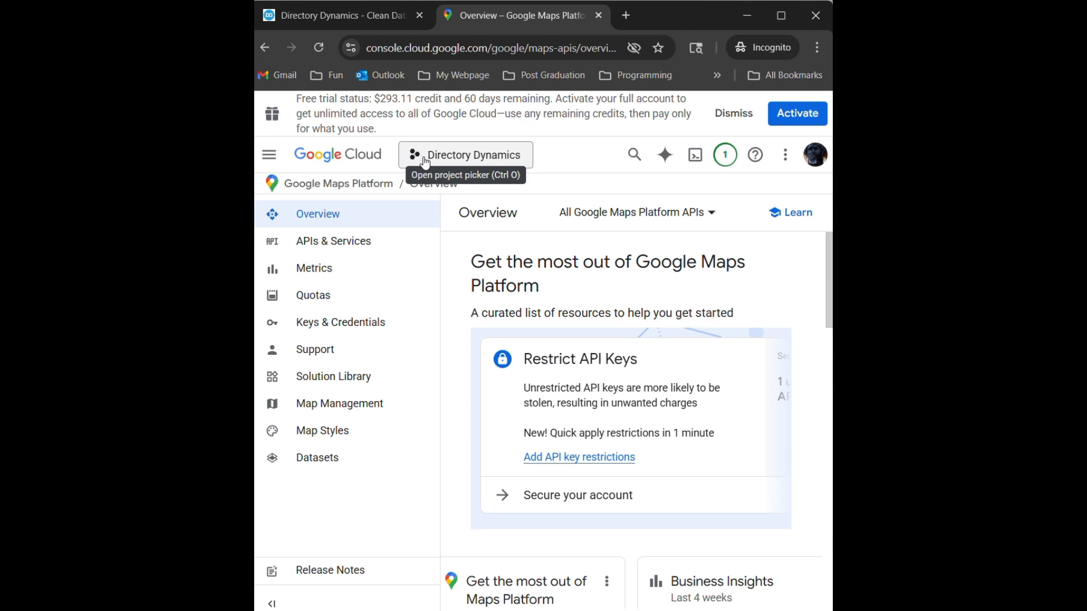
- Create a new Google Cloud project named "Hiking Trail Map API" with no organization
left_click(515, 161)
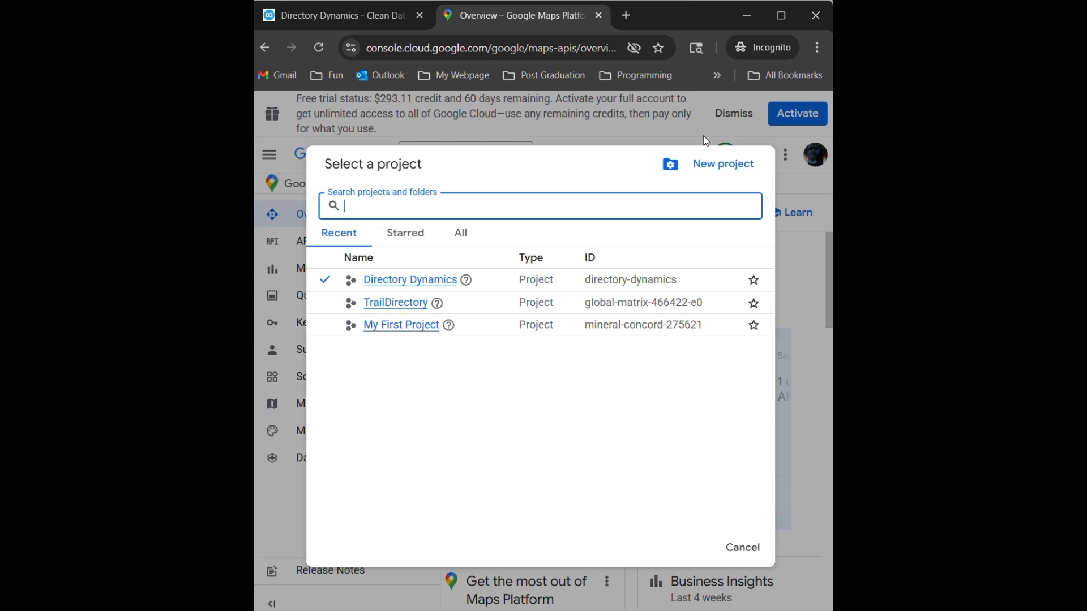
left_click(716, 164)
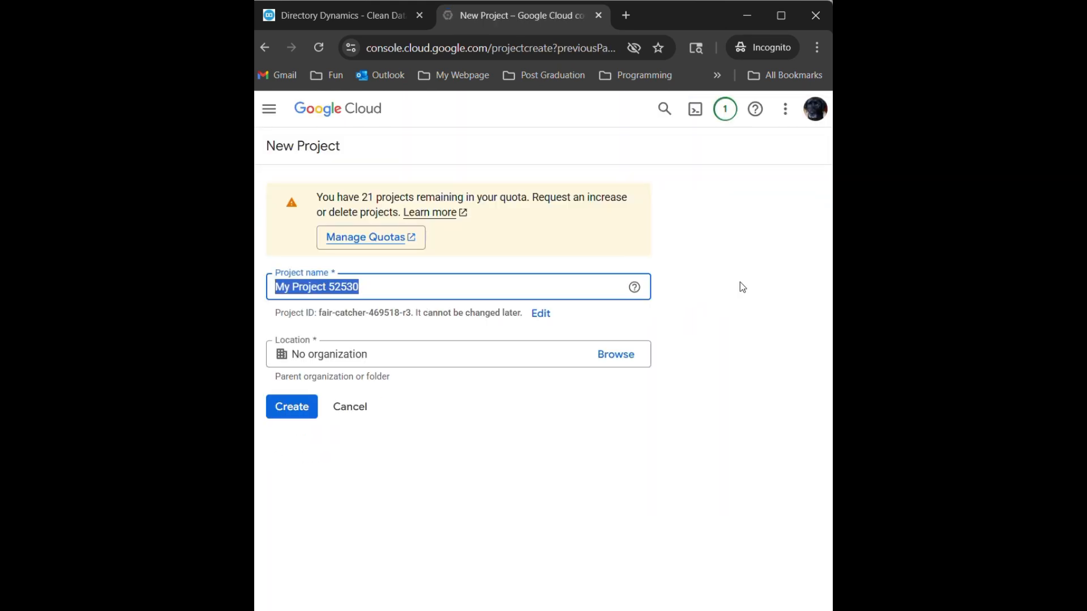
type("H")
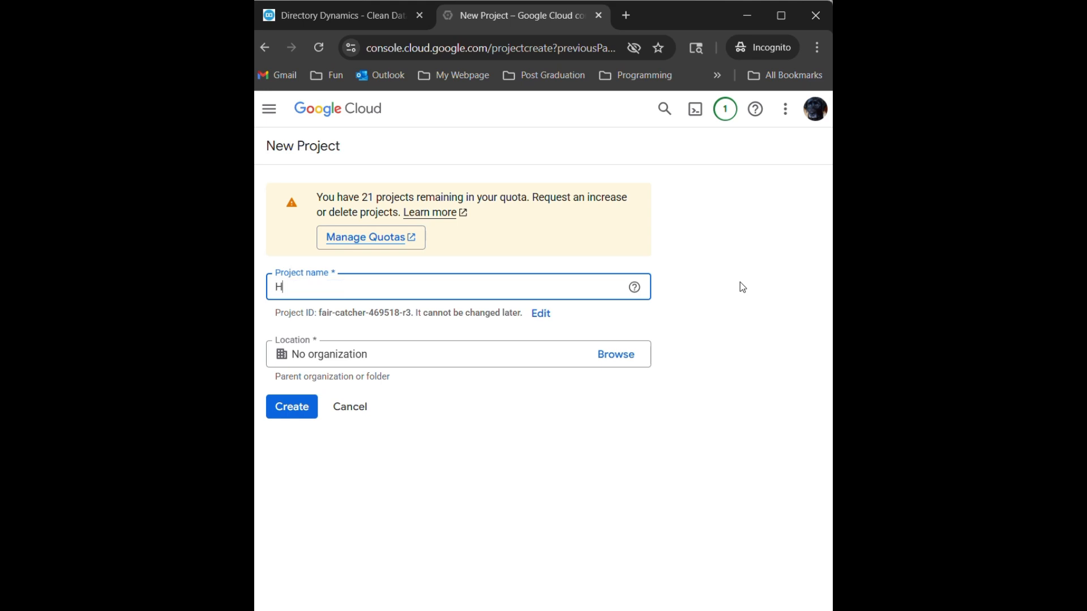
type("iking Trail Map API")
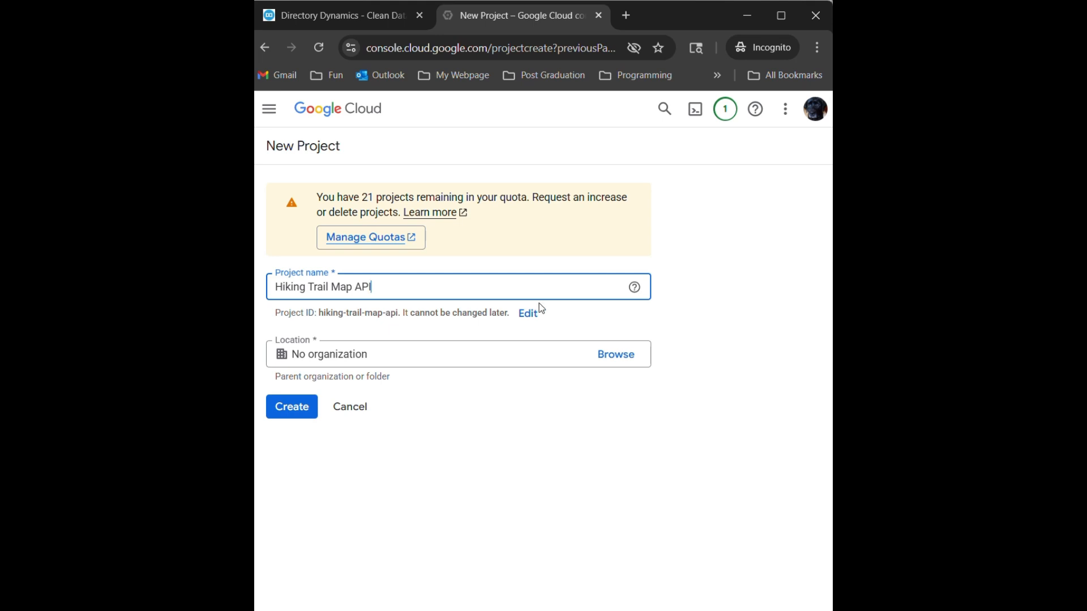
left_click(300, 418)
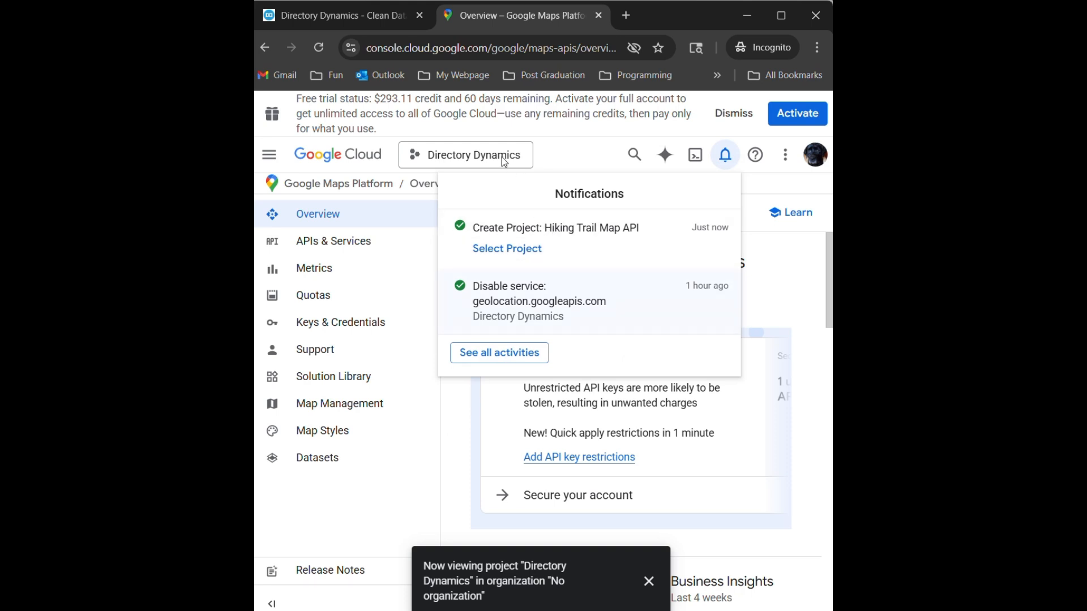
- Switch the active Google Cloud project to Hiking Trail Map API
left_click(466, 162)
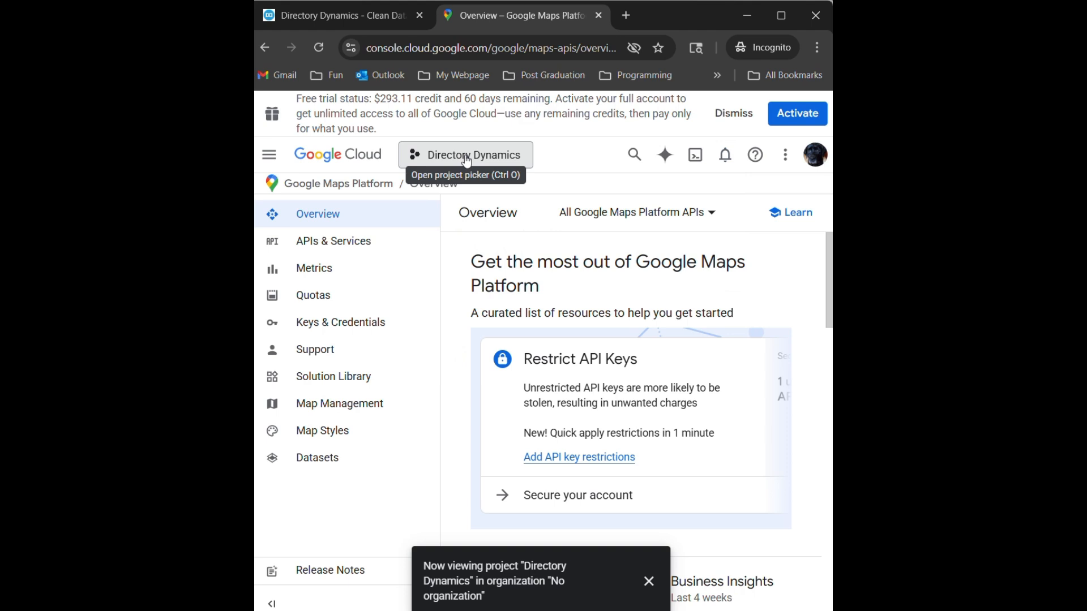
left_click(466, 159)
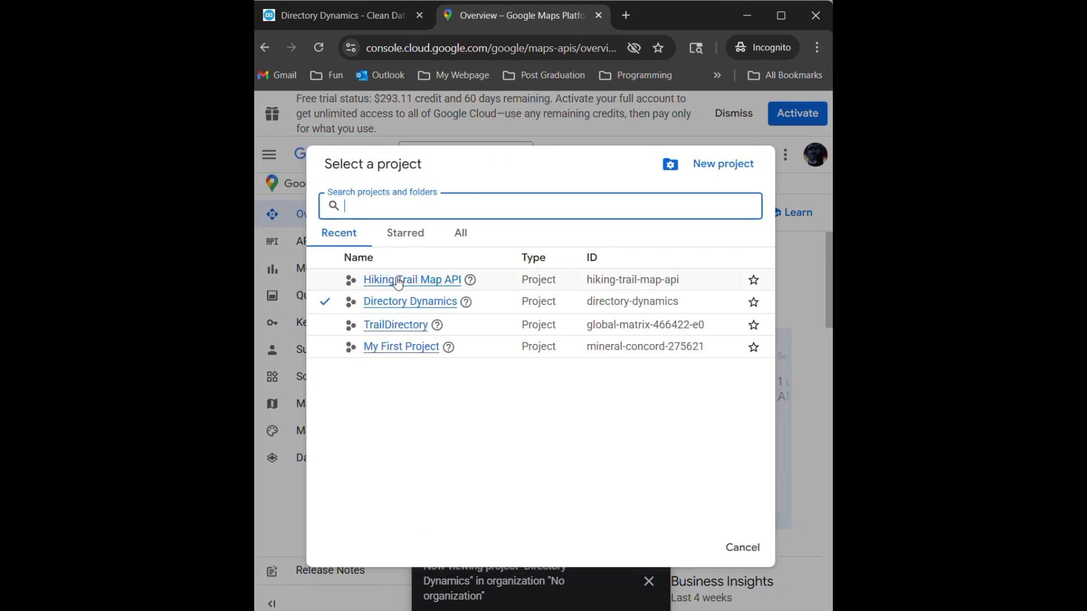
left_click(399, 280)
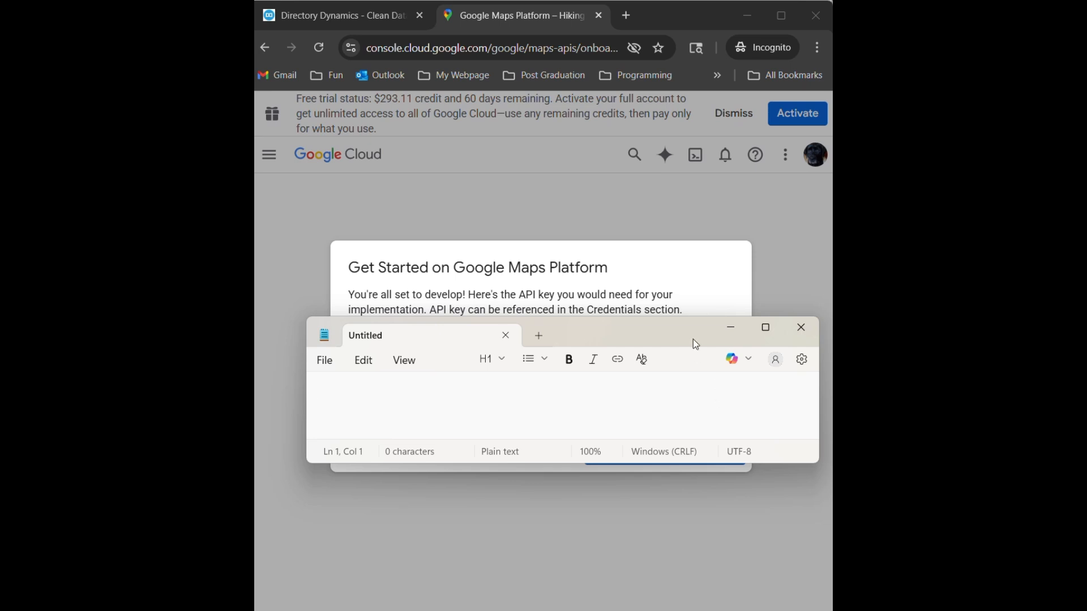
- Cover the displayed API key with the Notepad window and turn off enabling all Google Maps APIs for the project
left_click_drag(691, 325, 664, 253)
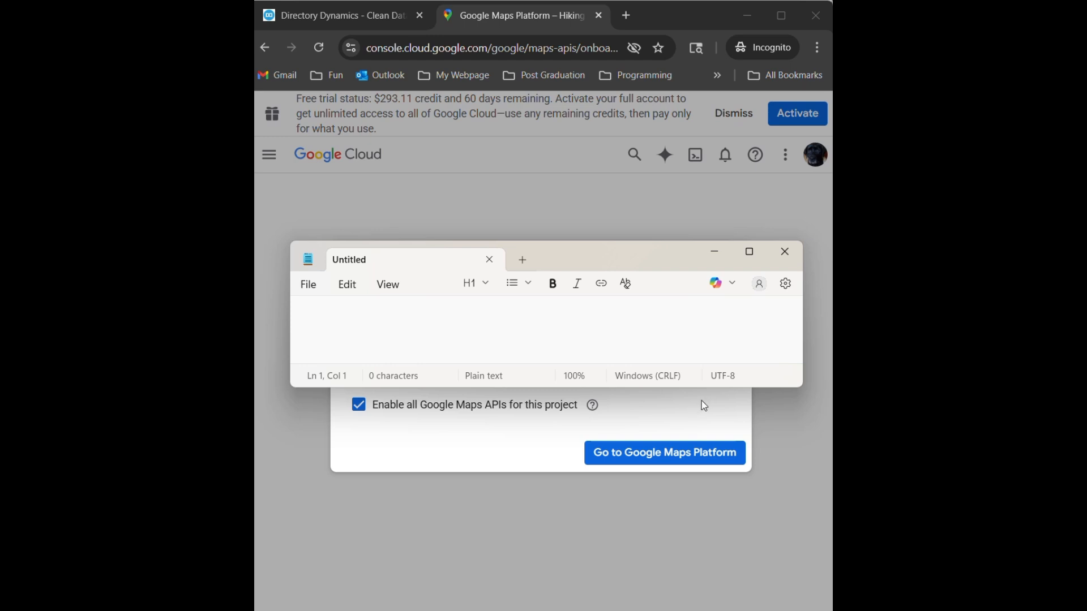
left_click(497, 422)
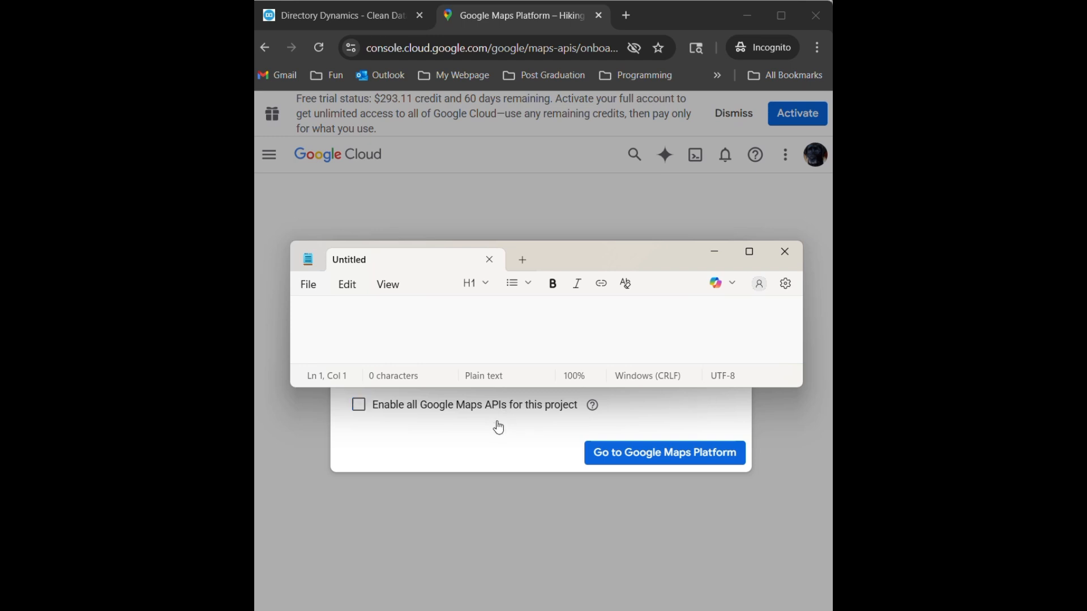
- Return to the Directory Dynamics data cleaning page and paste the Google Maps API key into the Area Filtered Deletion Map View
left_click(349, 24)
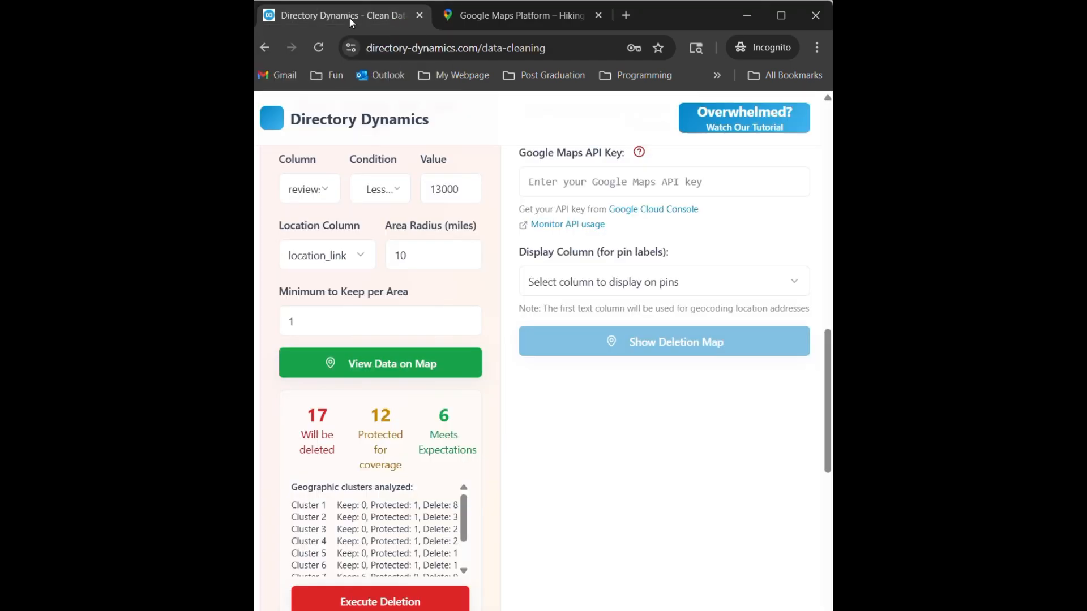
left_click(755, 187)
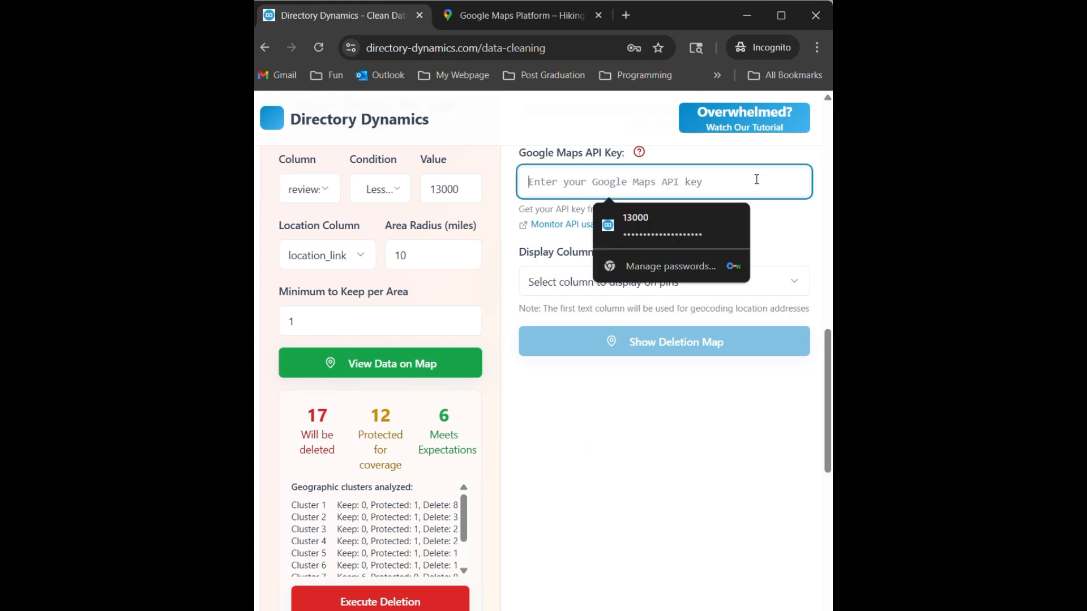
key("ctrl+v")
left_click(785, 211)
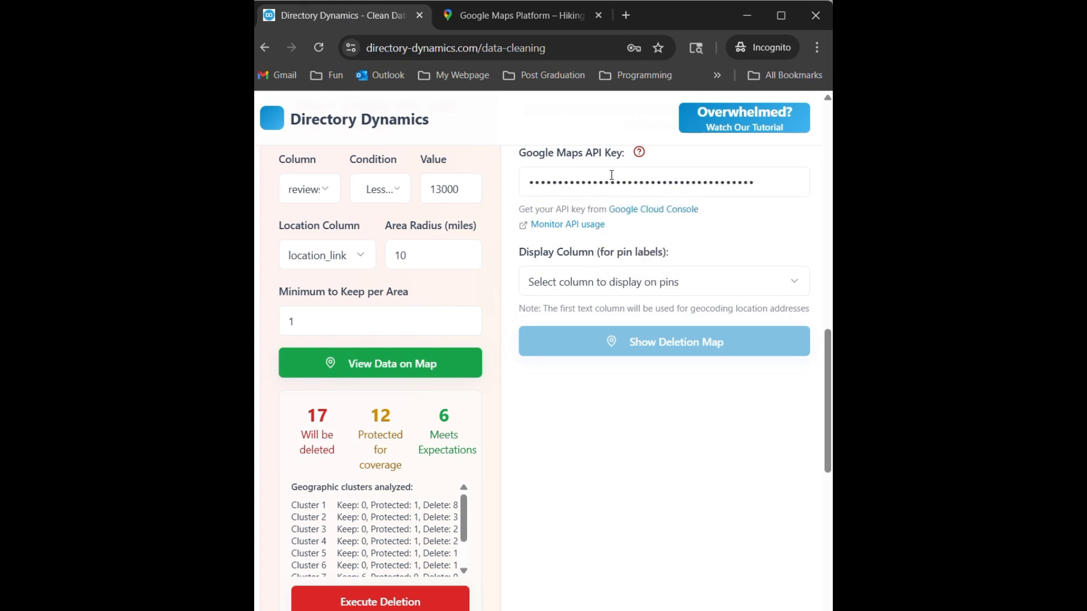
- Set the deletion map's display column for pin labels to name and review the location column options
scroll(606, 177, "up", 10)
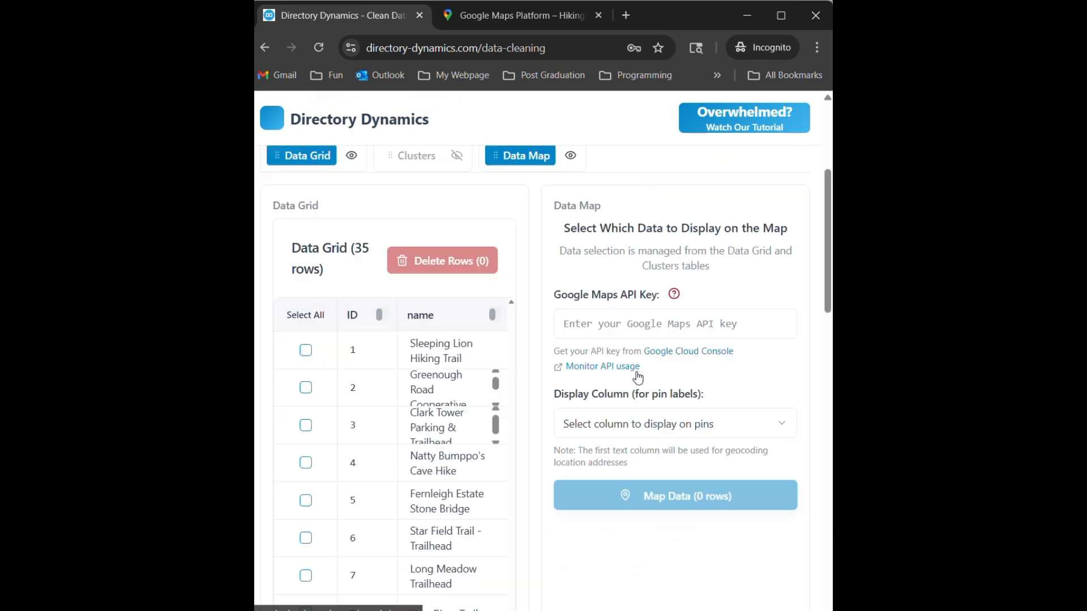
scroll(780, 376, "down", 10)
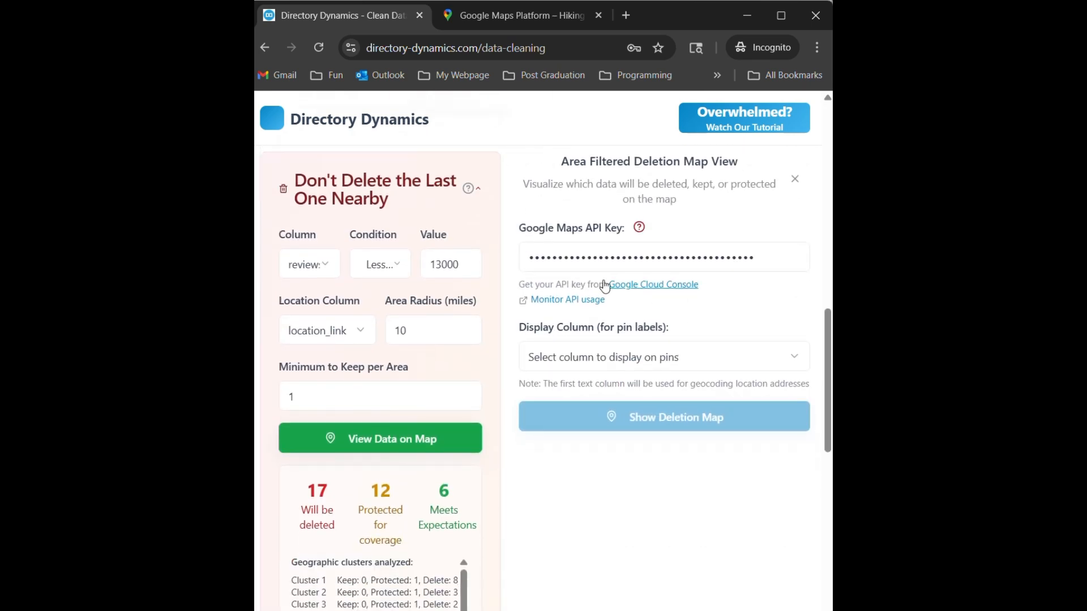
left_click(579, 362)
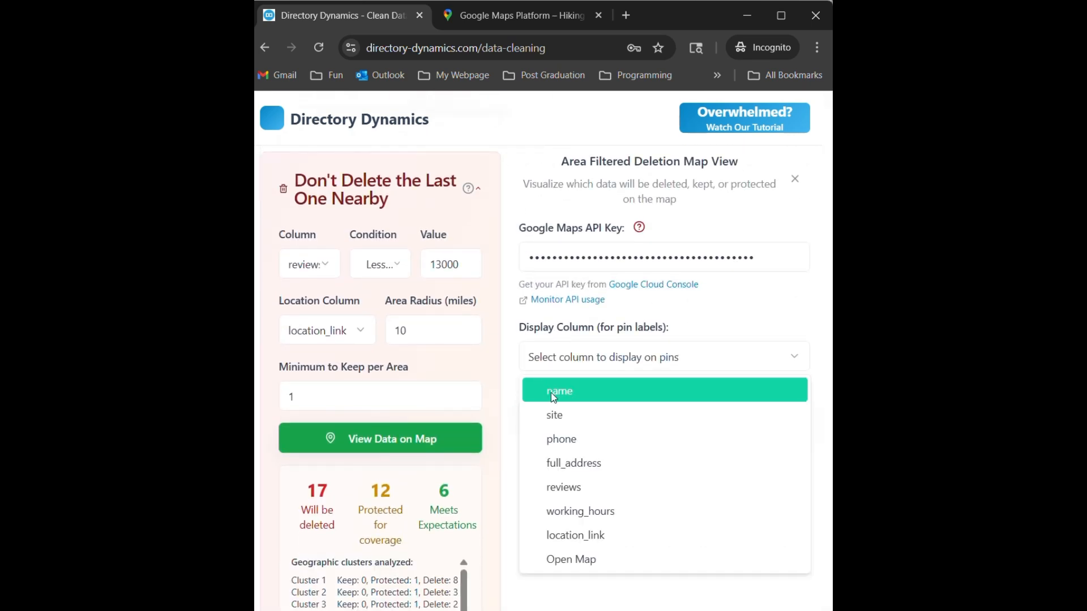
left_click(555, 396)
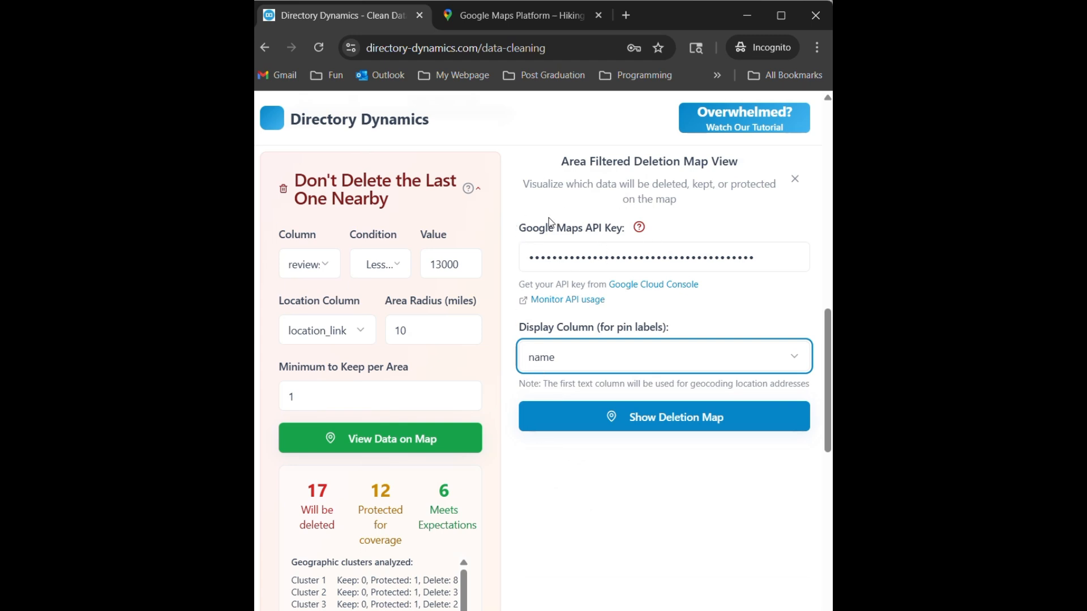
left_click(360, 331)
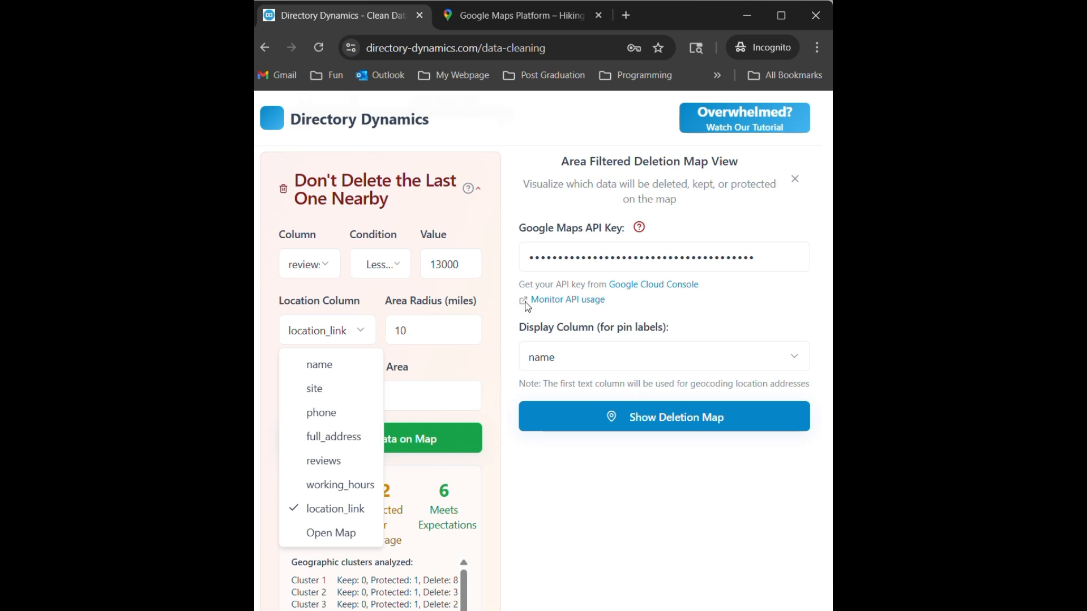
left_click(511, 317)
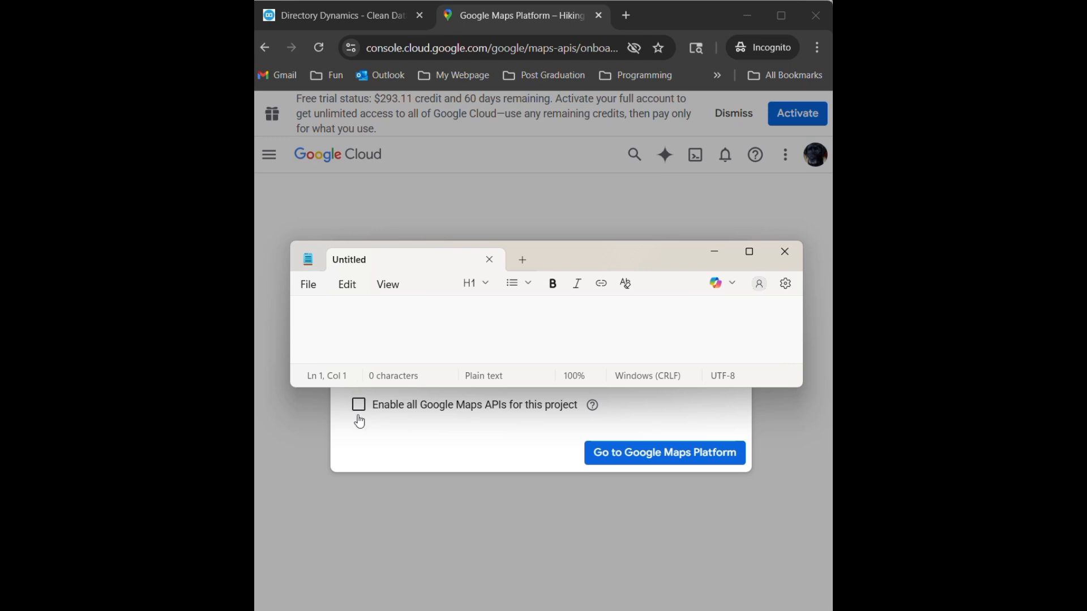
- Continue to Google Maps Platform from the project's onboarding dialog and postpone restricting the API key
left_click(663, 465)
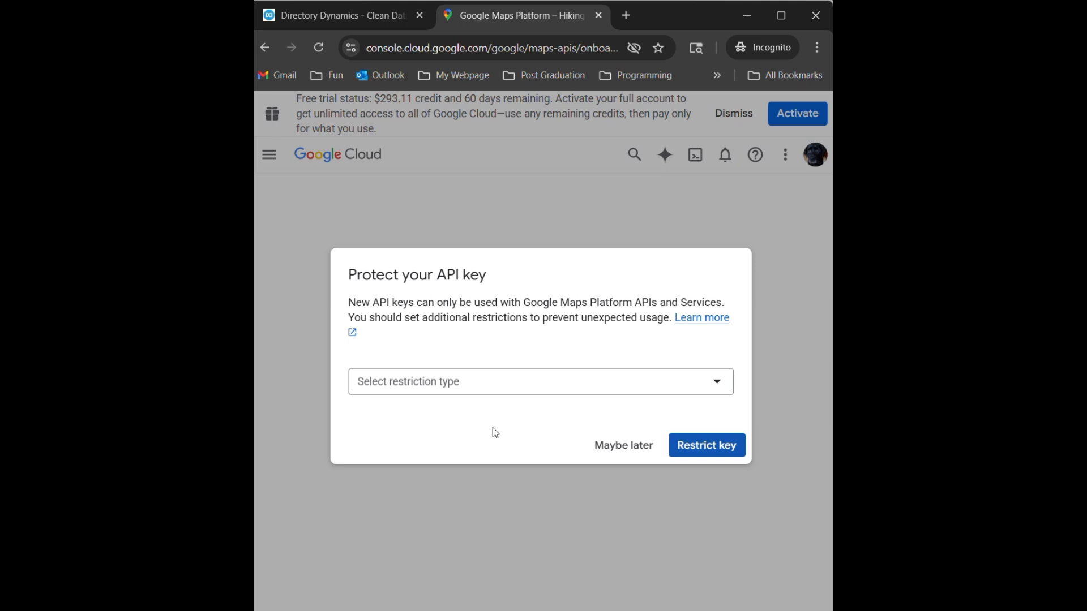
left_click(615, 449)
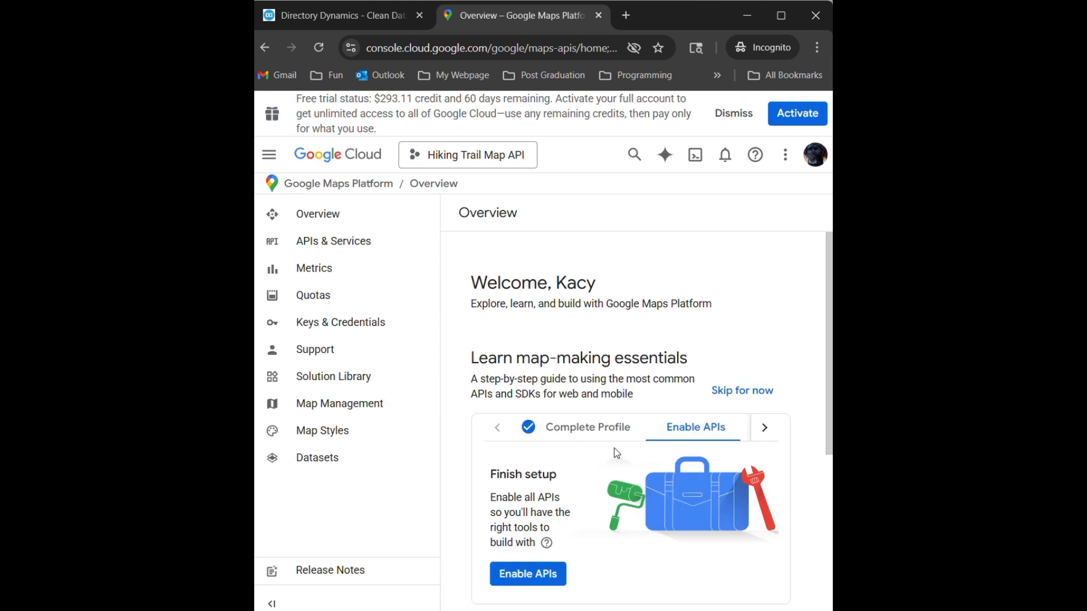
- Find the Maps JavaScript API among the project's APIs and services and enable it
left_click(359, 245)
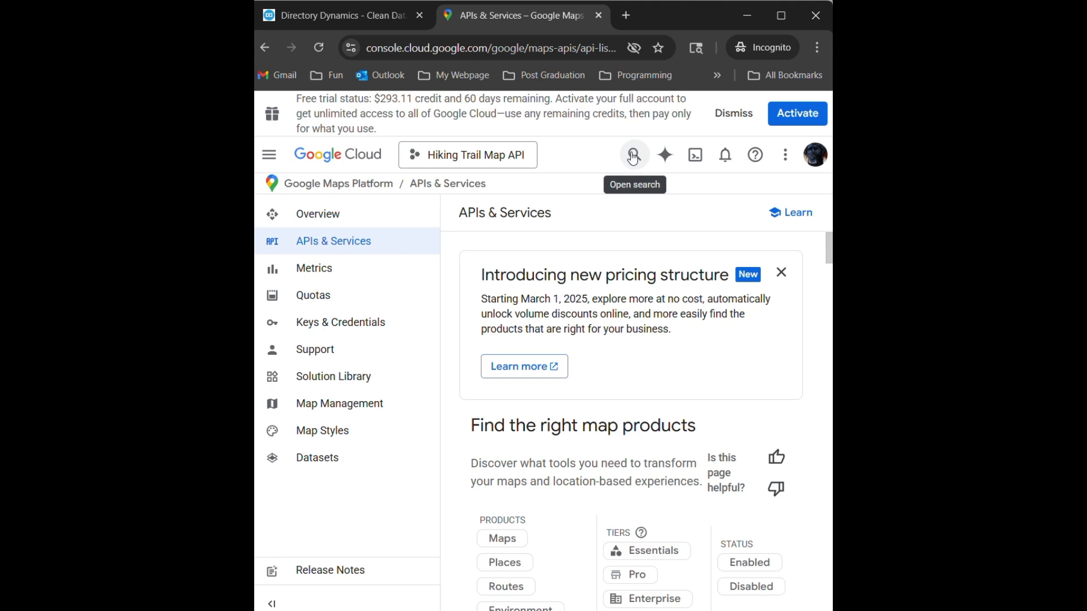
scroll(586, 458, "down", 6)
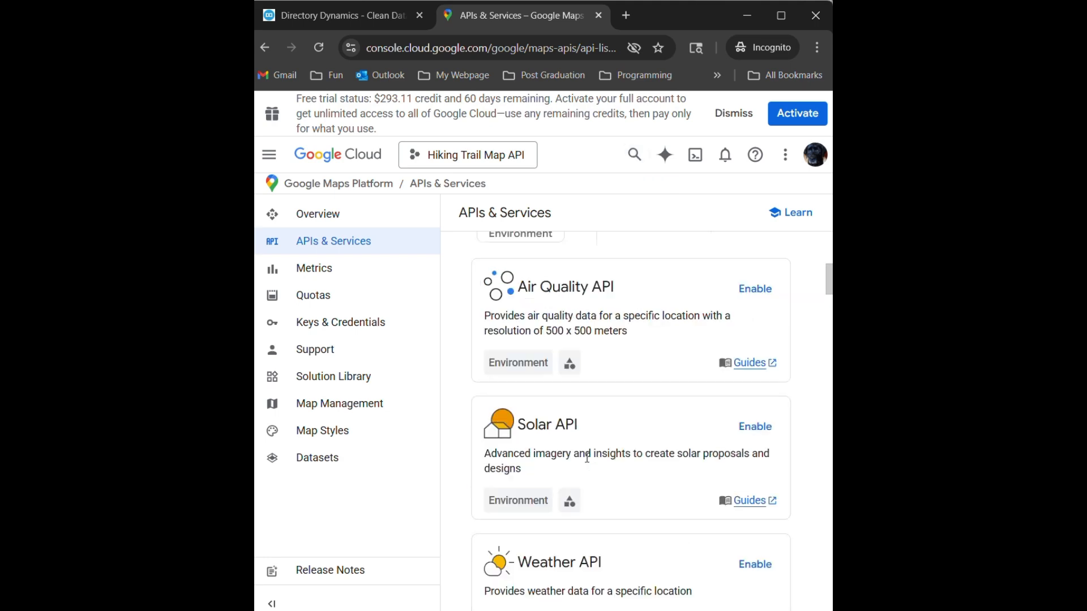
scroll(587, 458, "down", 15)
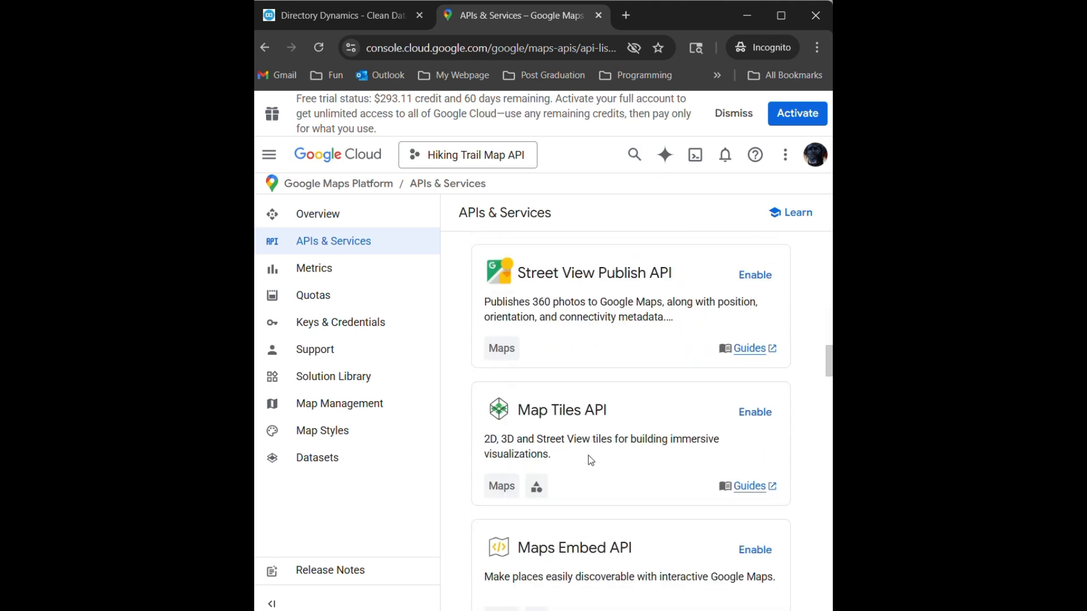
scroll(589, 455, "down", 1)
scroll(633, 369, "up", 1)
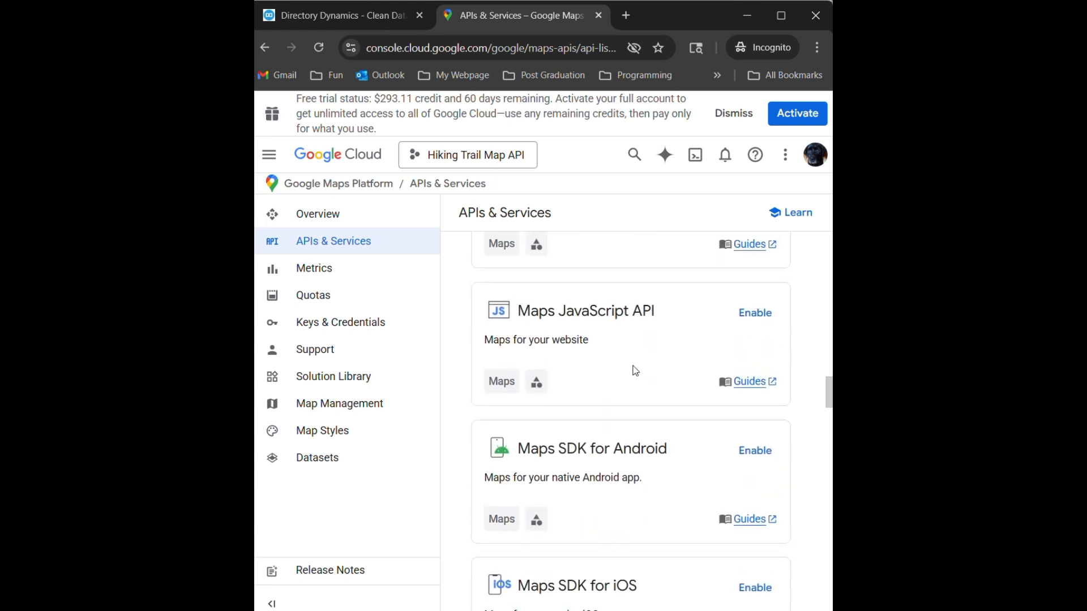
left_click(757, 313)
- Search Google Cloud for "places API", open the Places API product page and enable it for the project
left_click(639, 166)
type("places API")
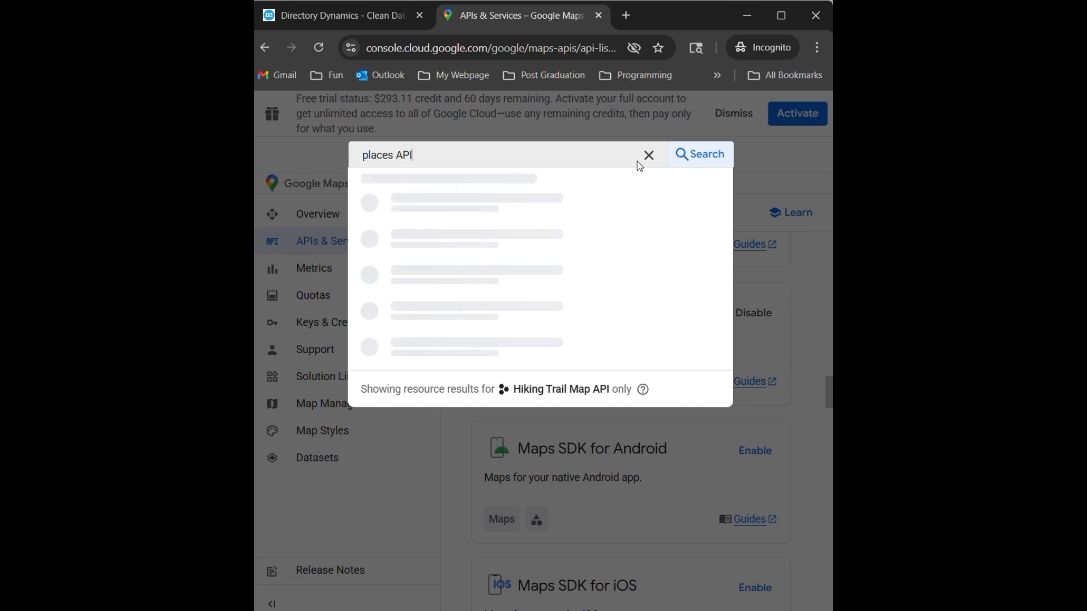
key("Return")
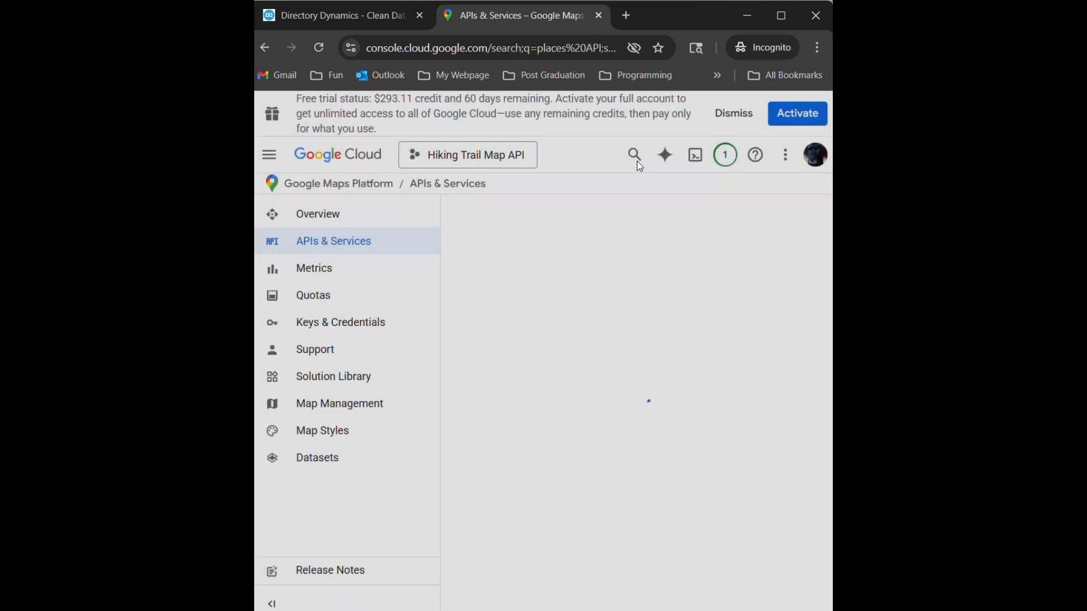
left_click(325, 317)
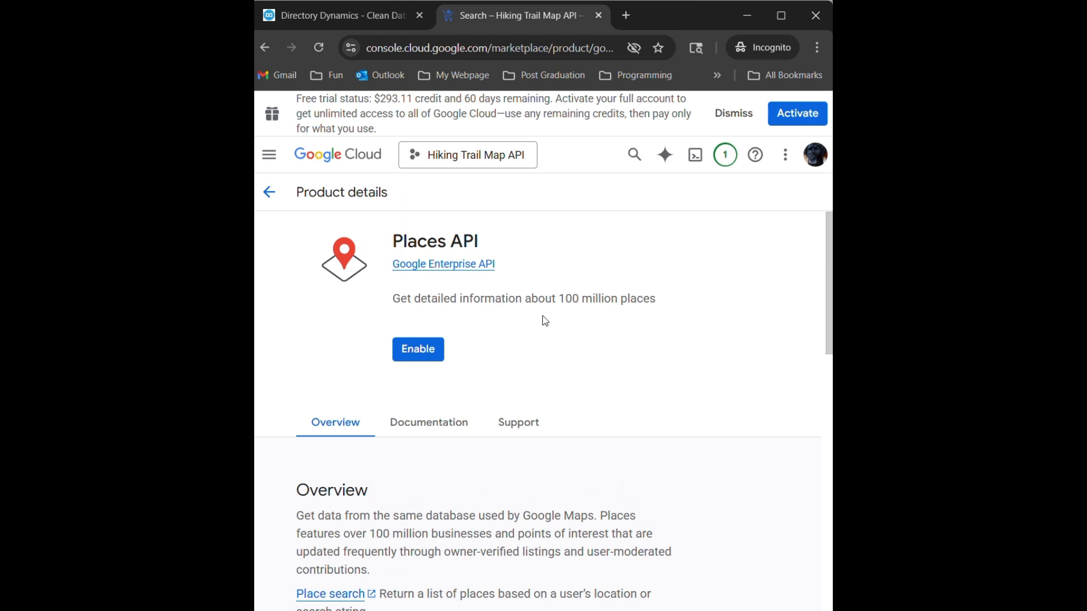
left_click(419, 348)
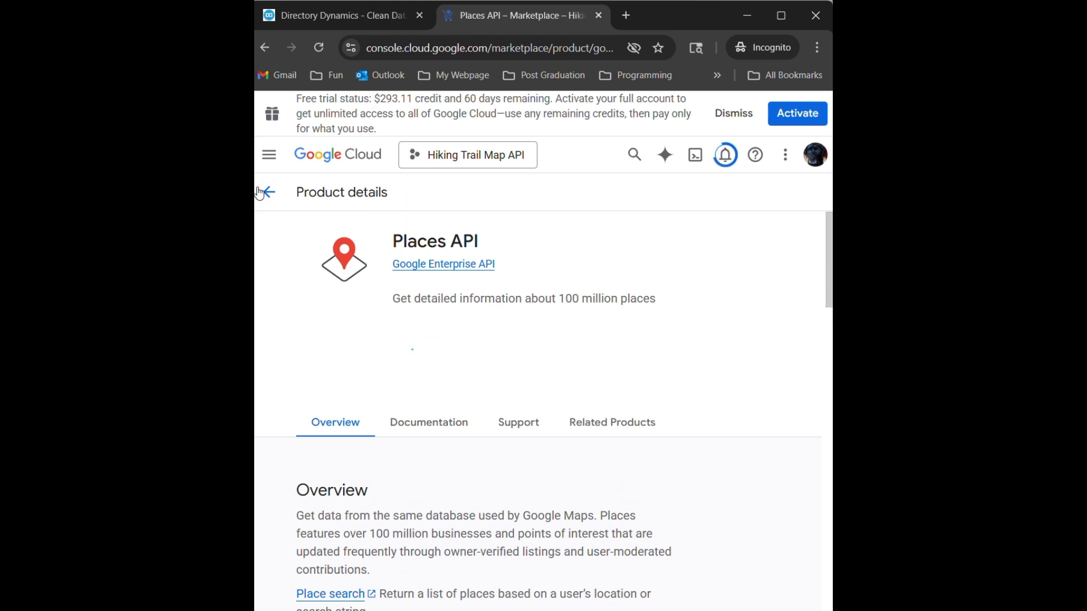
- Switch to the Directory Dynamics data cleaning page, show the deletion map and examine the Dallas cluster's pins around Denton and Lewisville Lake
left_click(355, 29)
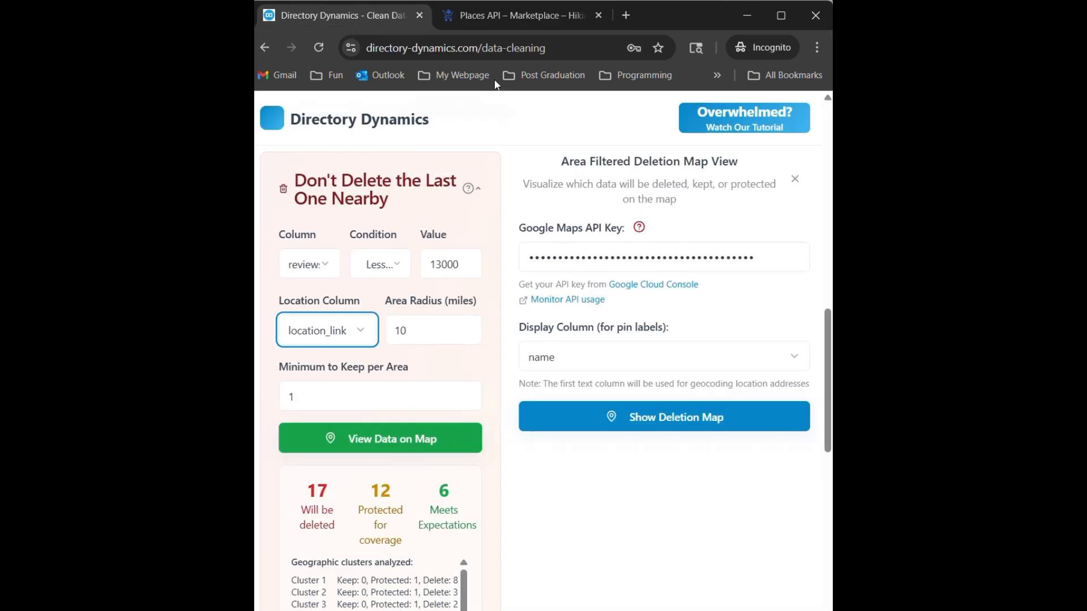
left_click(476, 19)
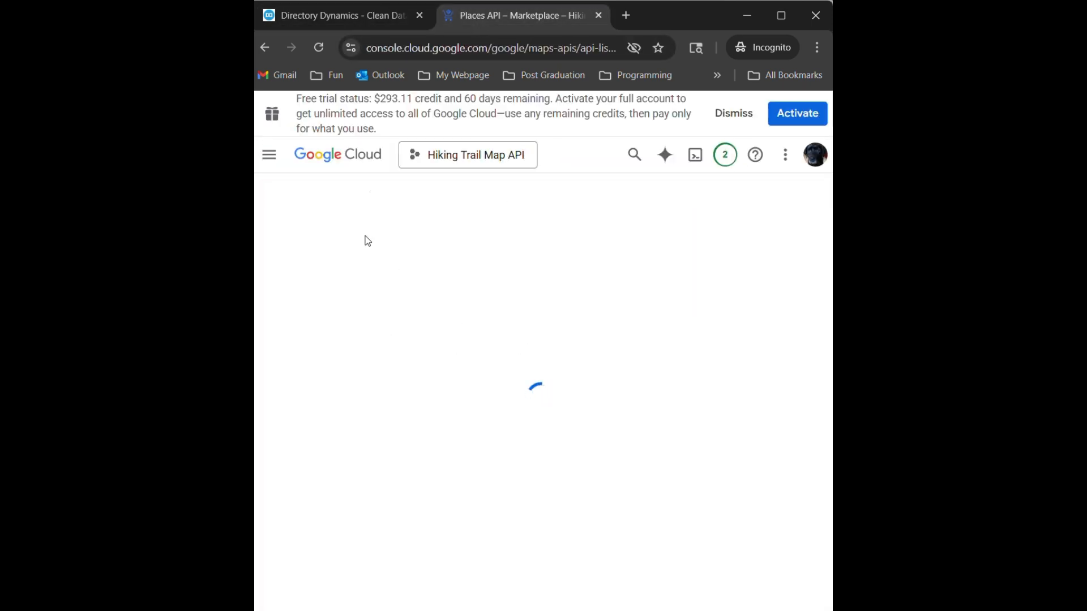
left_click(349, 12)
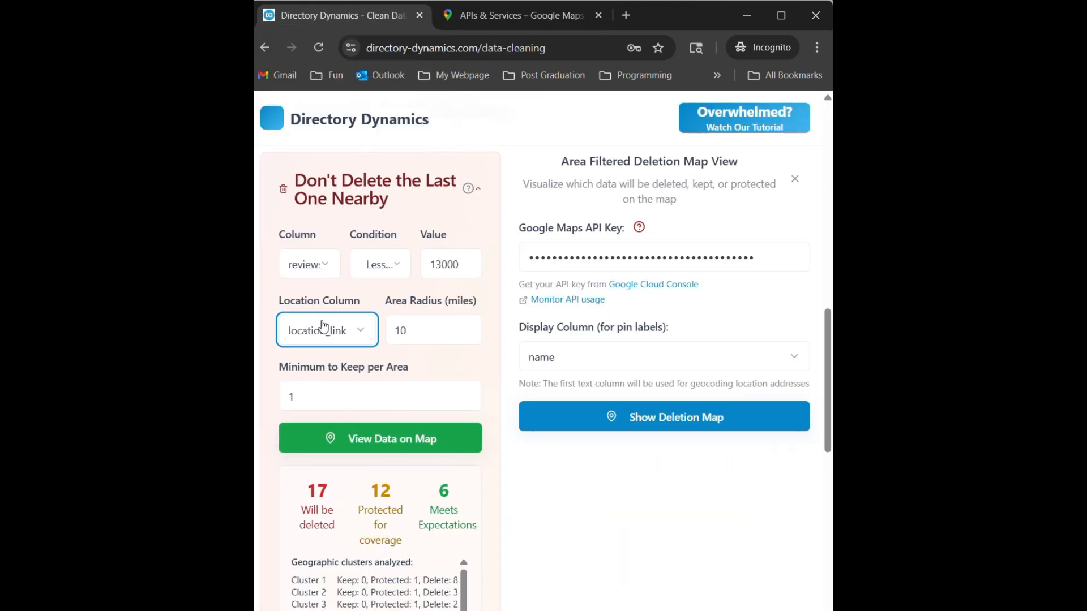
left_click(664, 424)
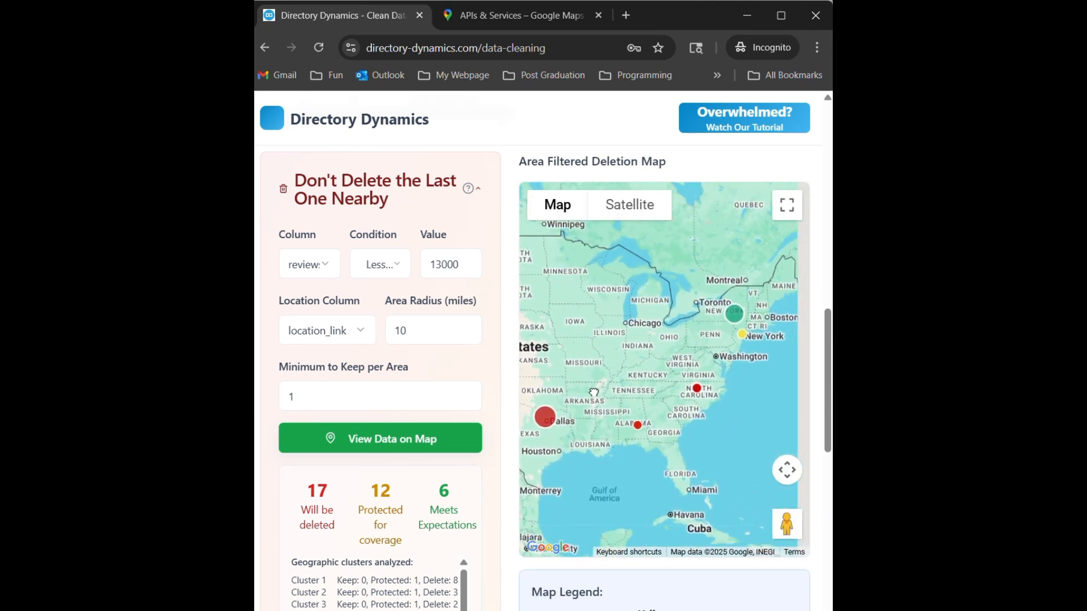
left_click_drag(593, 392, 669, 367)
mouse_move(627, 409)
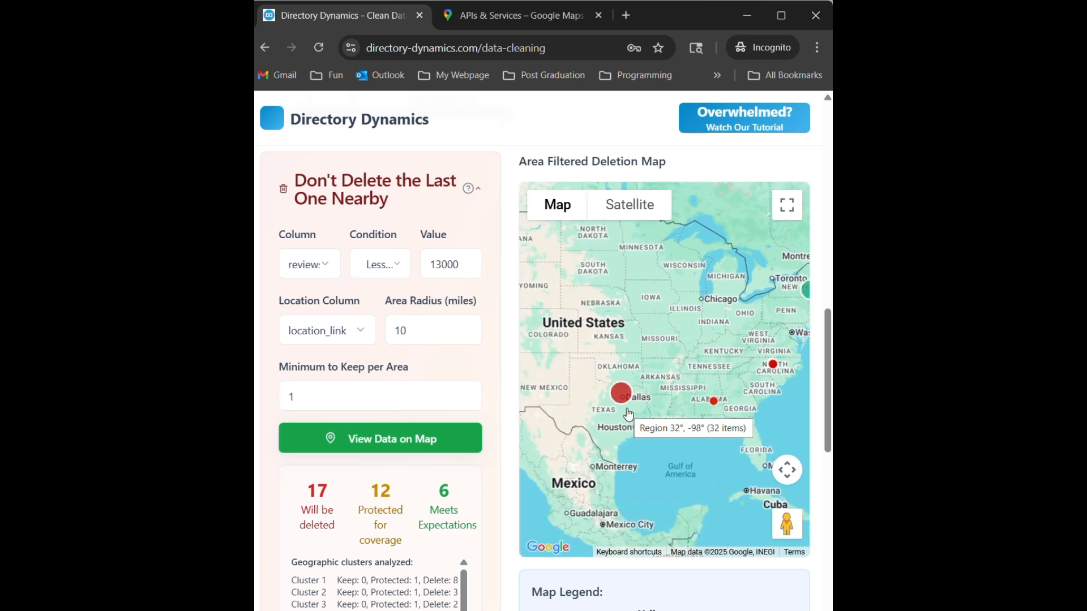
scroll(628, 414, "up", 6)
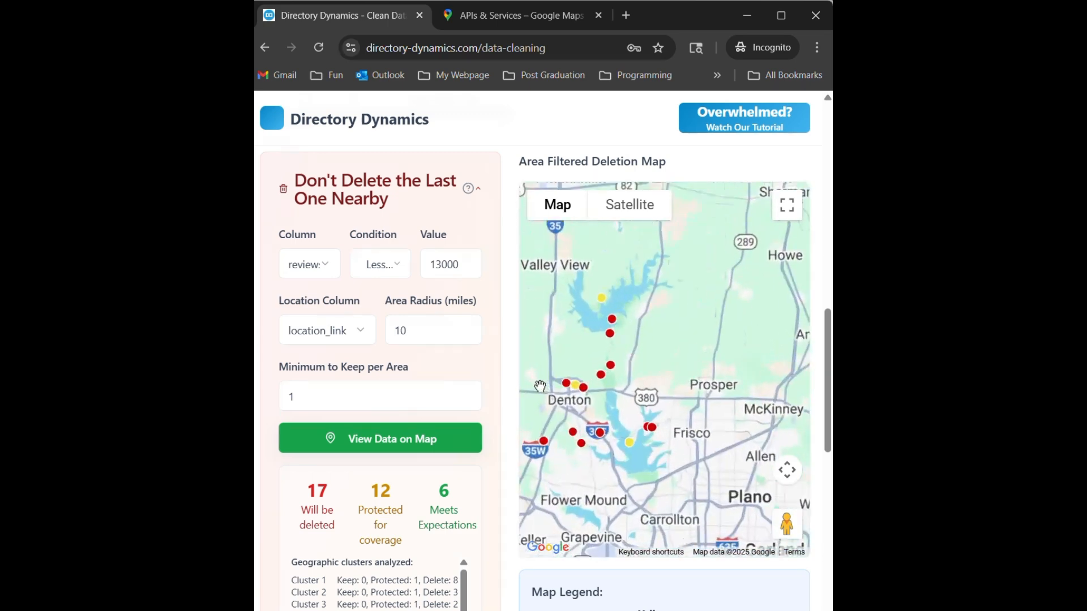
scroll(540, 386, "up", 1)
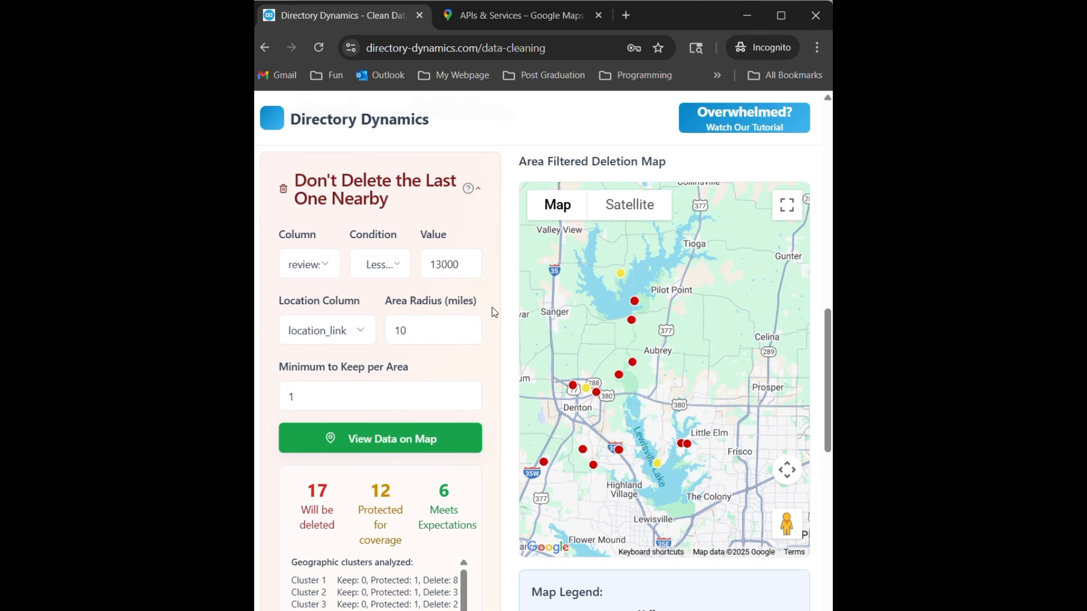
- Open the API usage monitoring link in the Data Map section to view billing accounts, and return to the data cleaning page
scroll(491, 307, "up", 5)
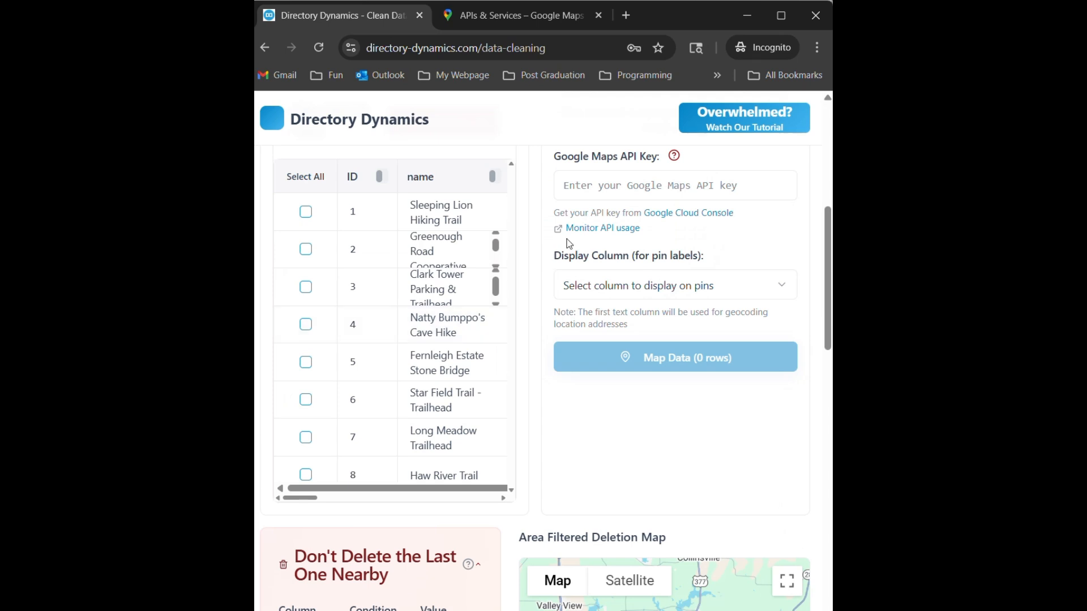
scroll(623, 226, "up", 1)
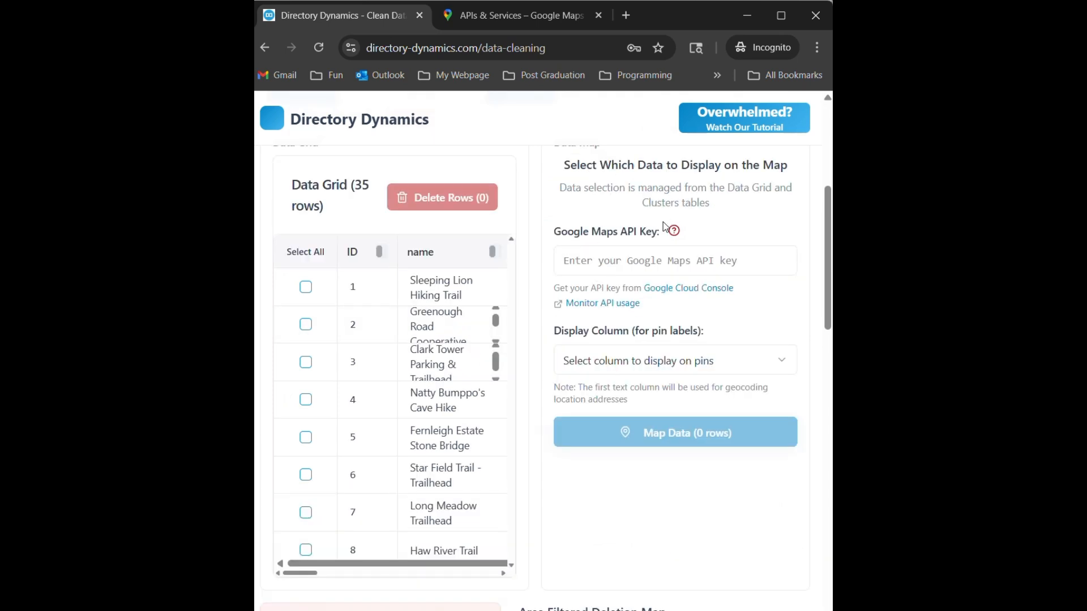
left_click(607, 305)
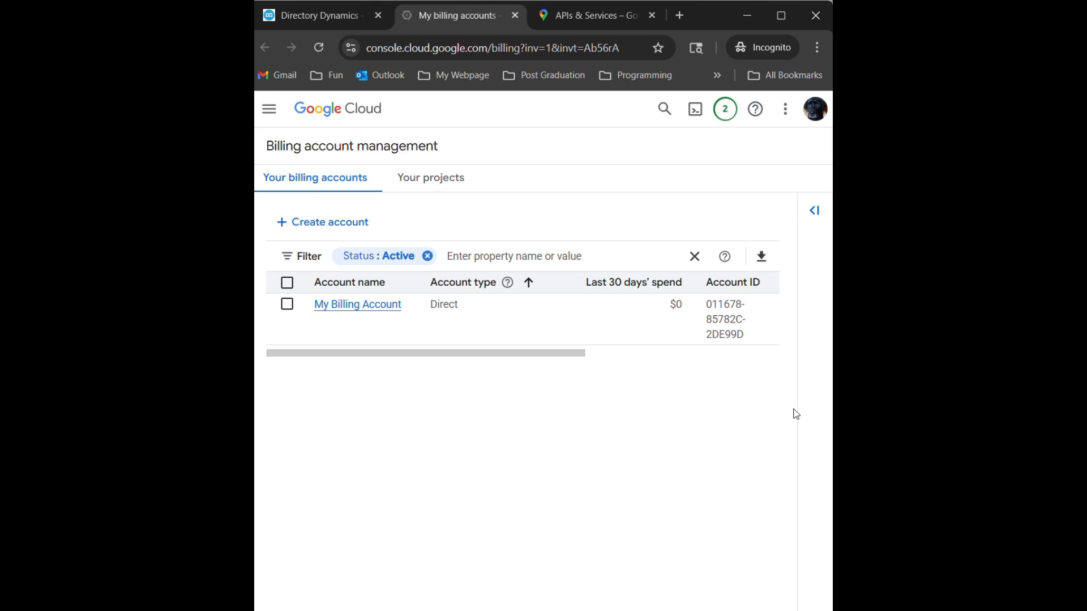
left_click(342, 25)
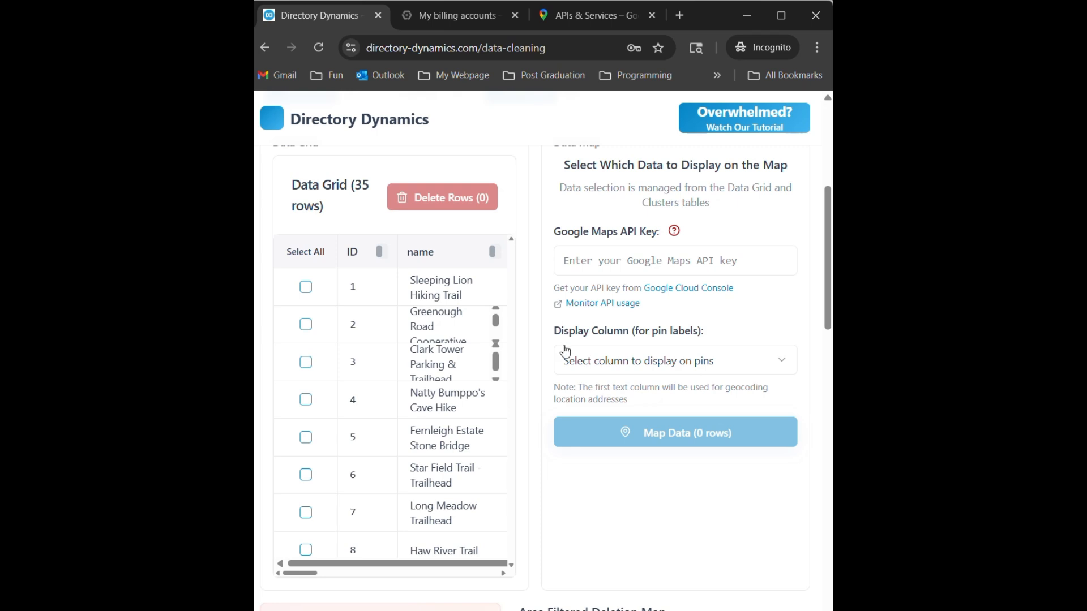
- Examine the full location_link value of the first trail in the Data Grid
left_click_drag(309, 573, 405, 577)
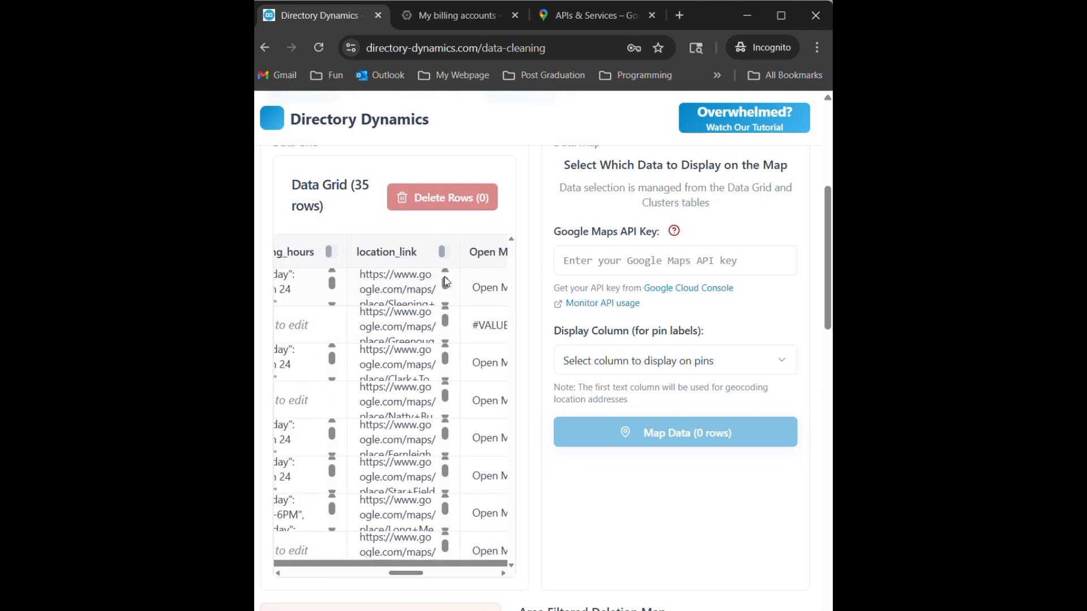
left_click_drag(446, 281, 448, 290)
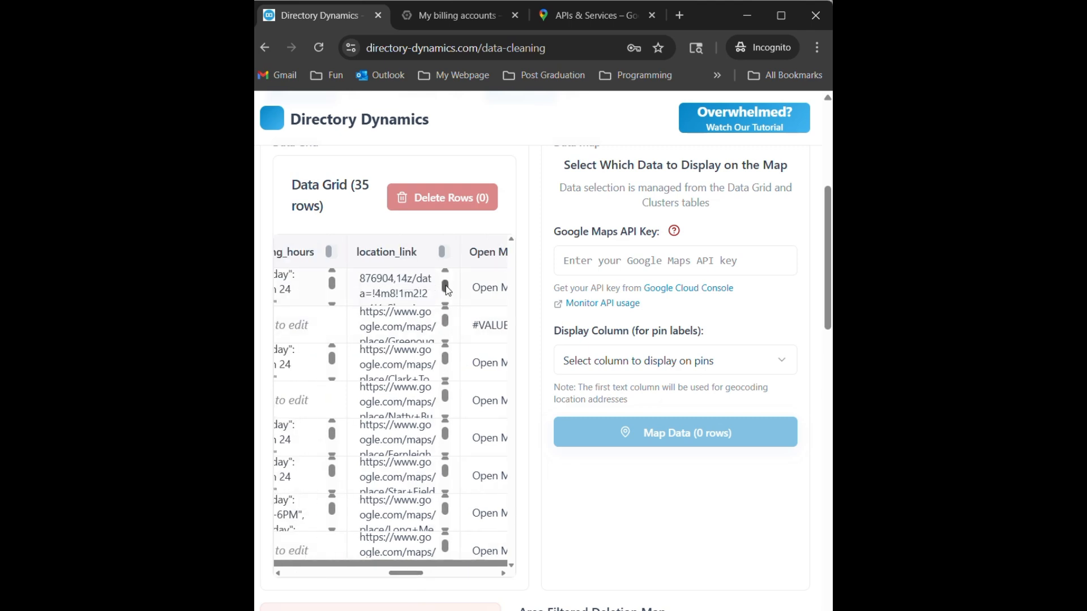
scroll(446, 287, "up", 2)
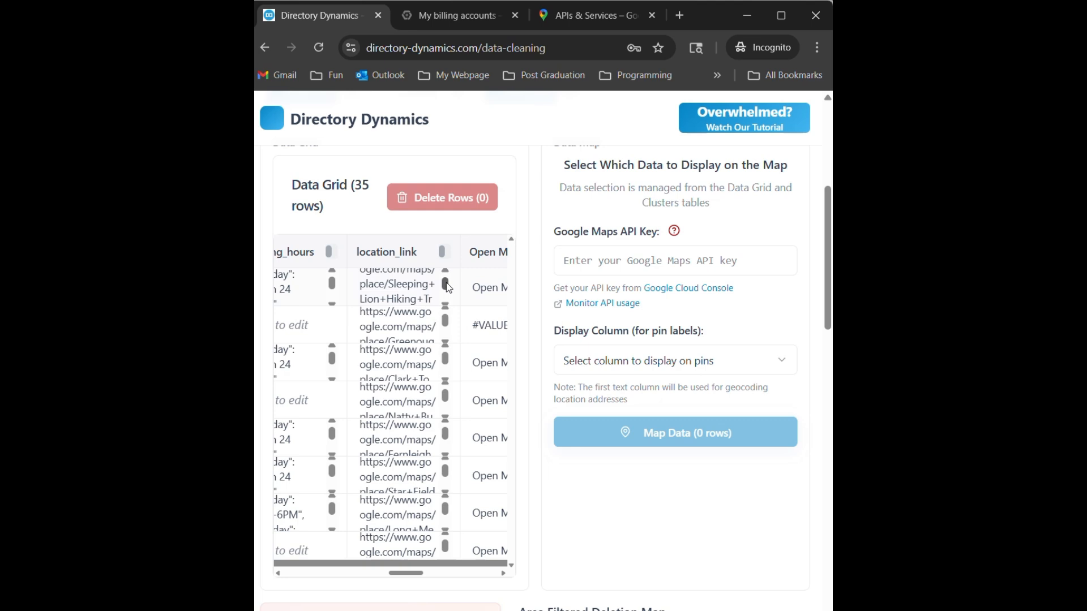
scroll(447, 287, "down", 3)
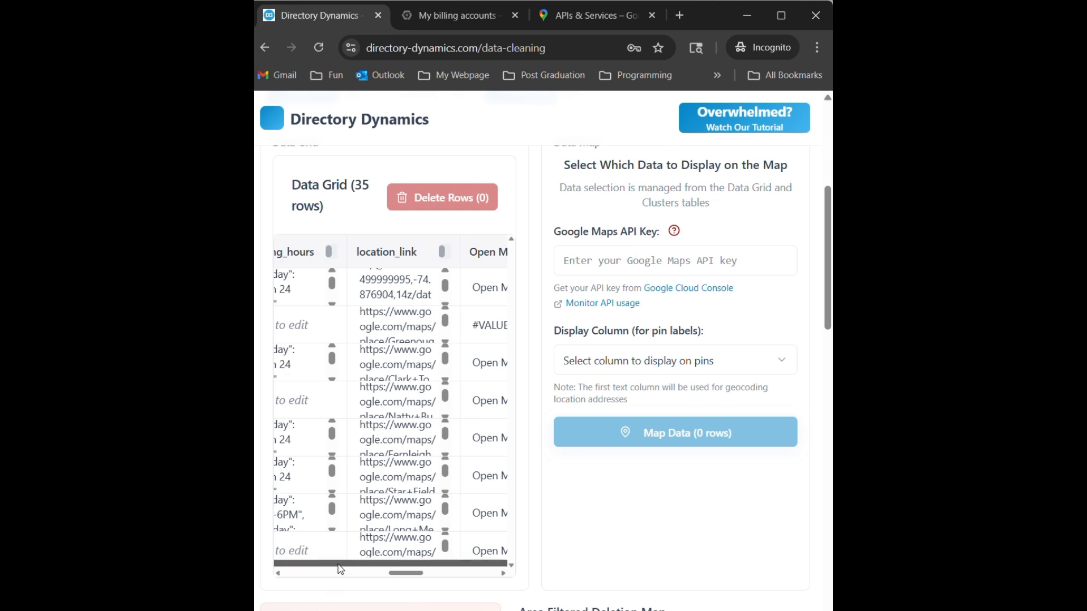
- Limit the Data Grid's visible columns to name, full_address and location_link, and compare the address and link values
scroll(398, 542, "up", 5)
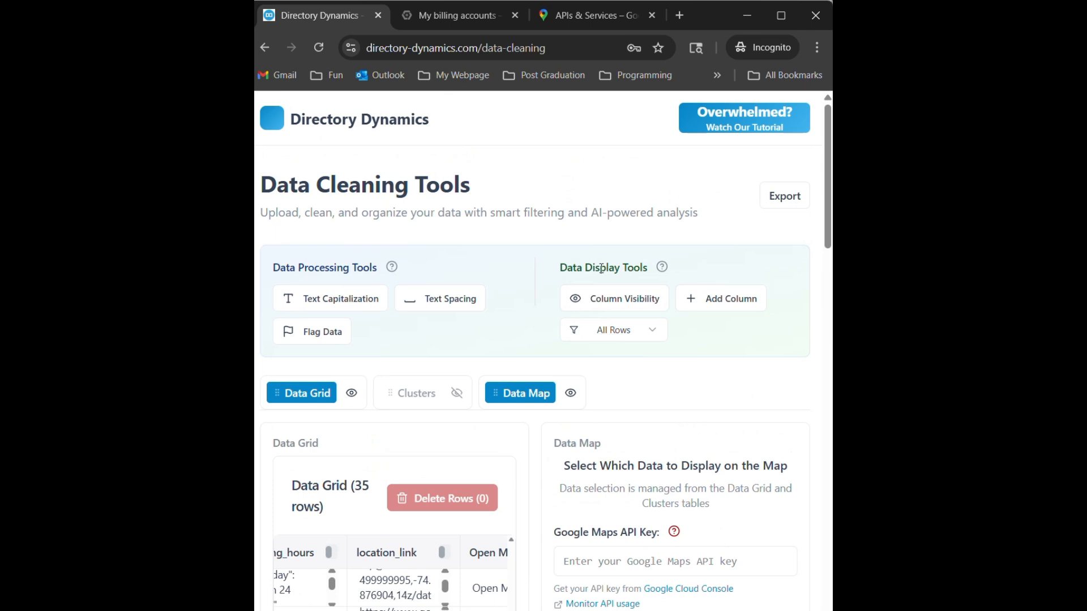
left_click(602, 300)
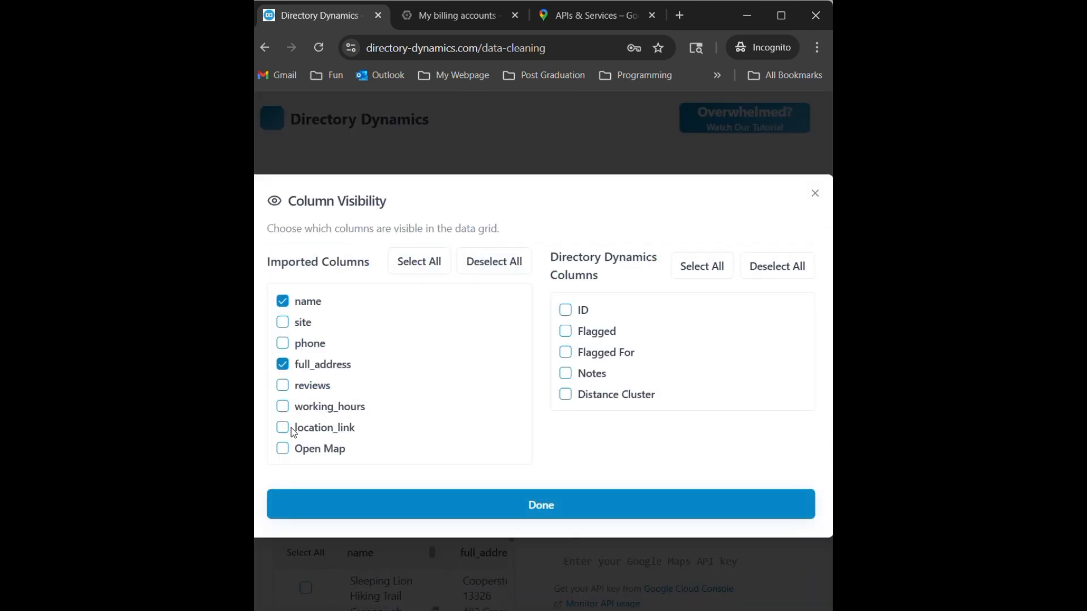
left_click(442, 514)
scroll(400, 566, "down", 5)
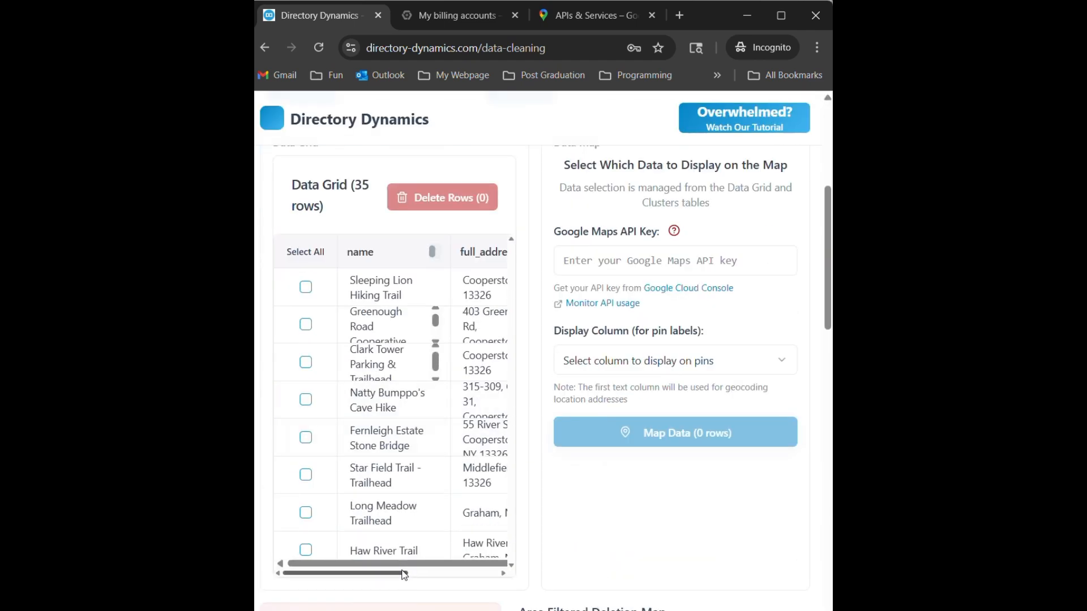
left_click_drag(401, 574, 433, 576)
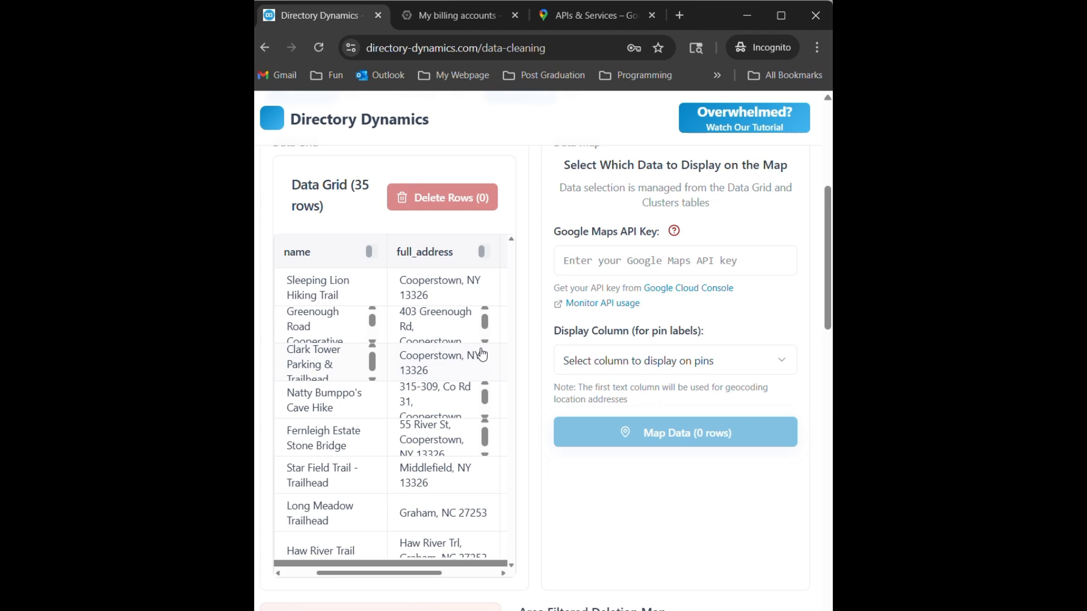
scroll(459, 471, "right", 2)
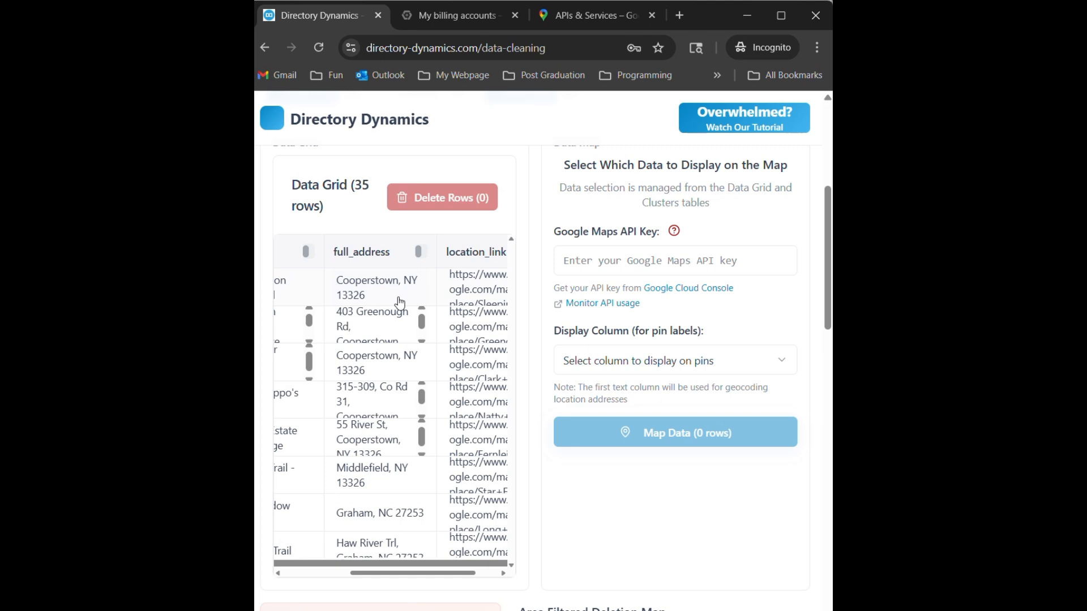
- Switch to the Google Cloud APIs & Services page, search for "geocoding" and open the Geocoding API product page
left_click(579, 16)
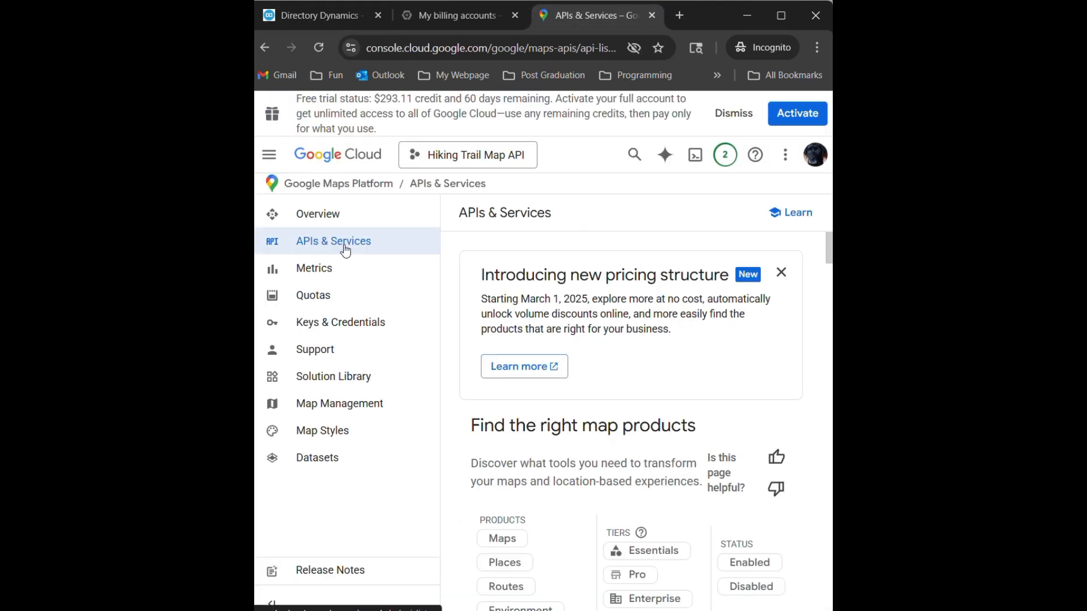
left_click(634, 165)
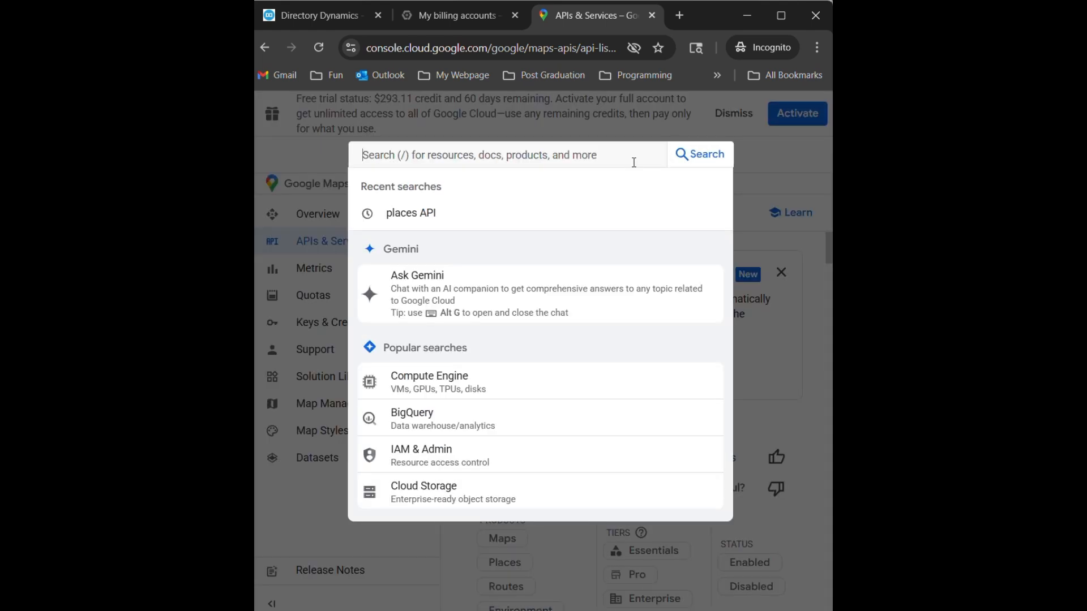
type("geocod")
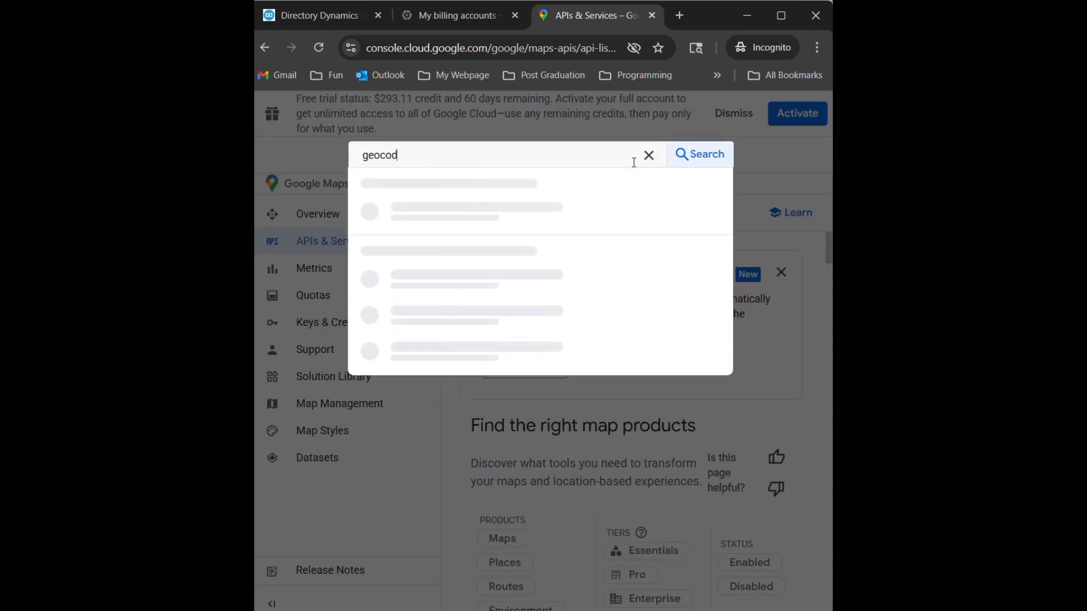
type("ing")
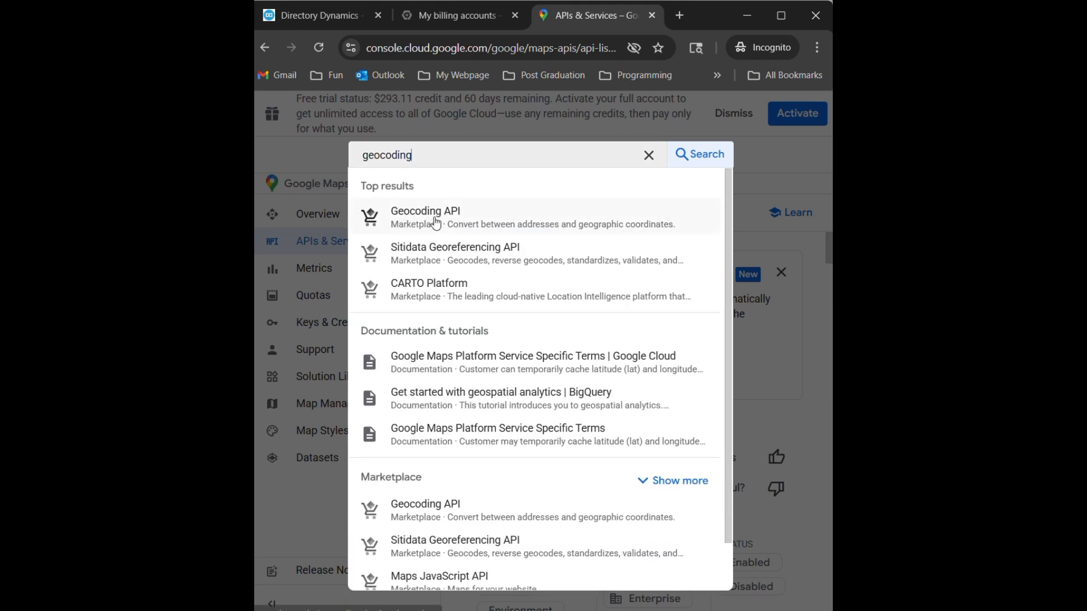
left_click(436, 222)
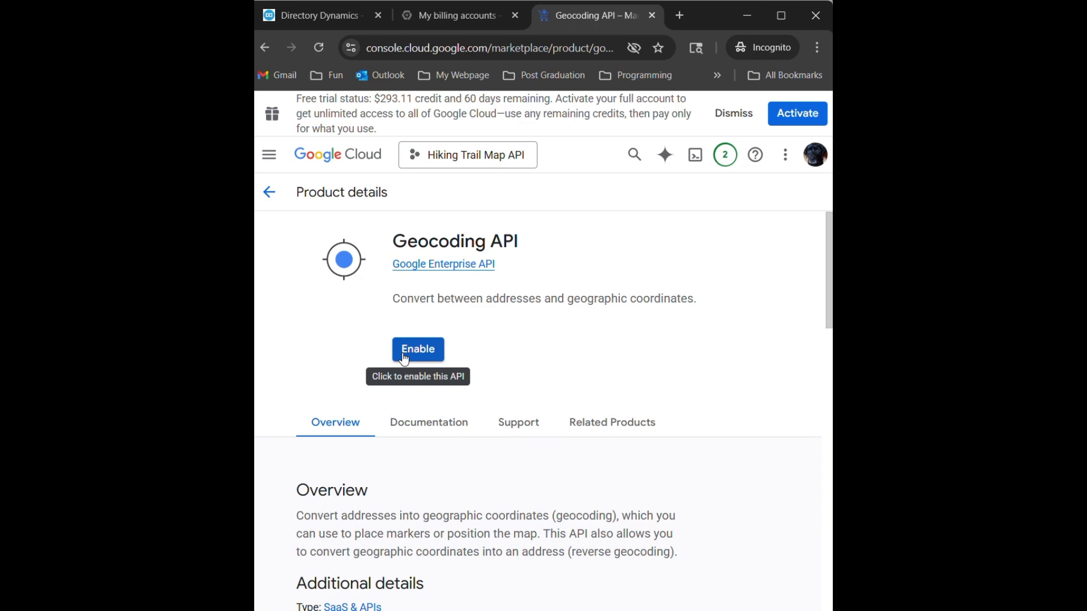
- Return to Directory Dynamics and review the Location Column options for Don't Delete the Last One Nearby, keeping location_link
left_click(324, 22)
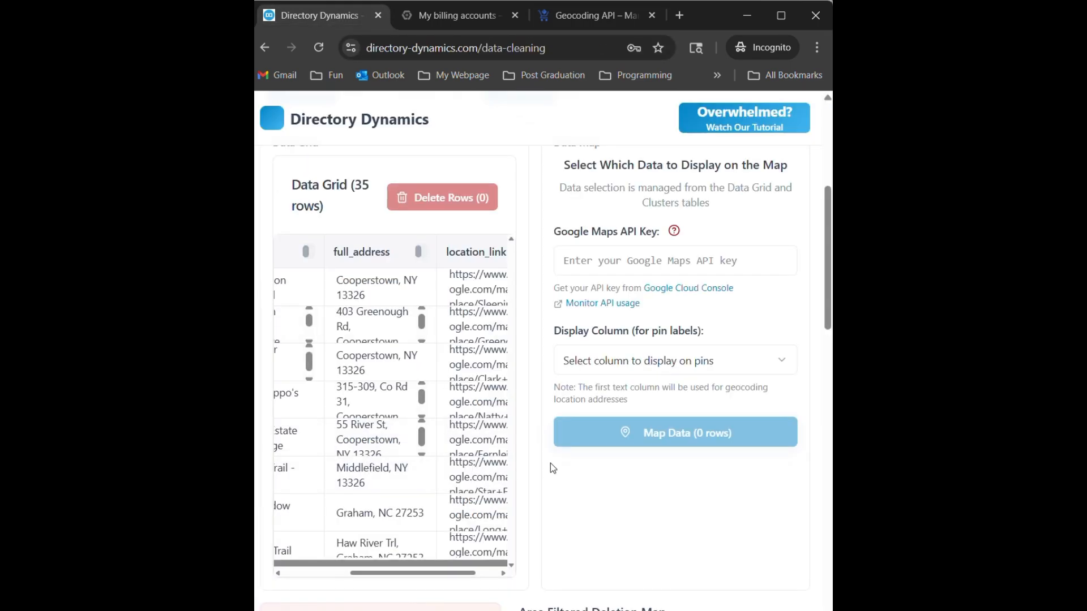
scroll(555, 459, "up", 2)
scroll(546, 442, "down", 10)
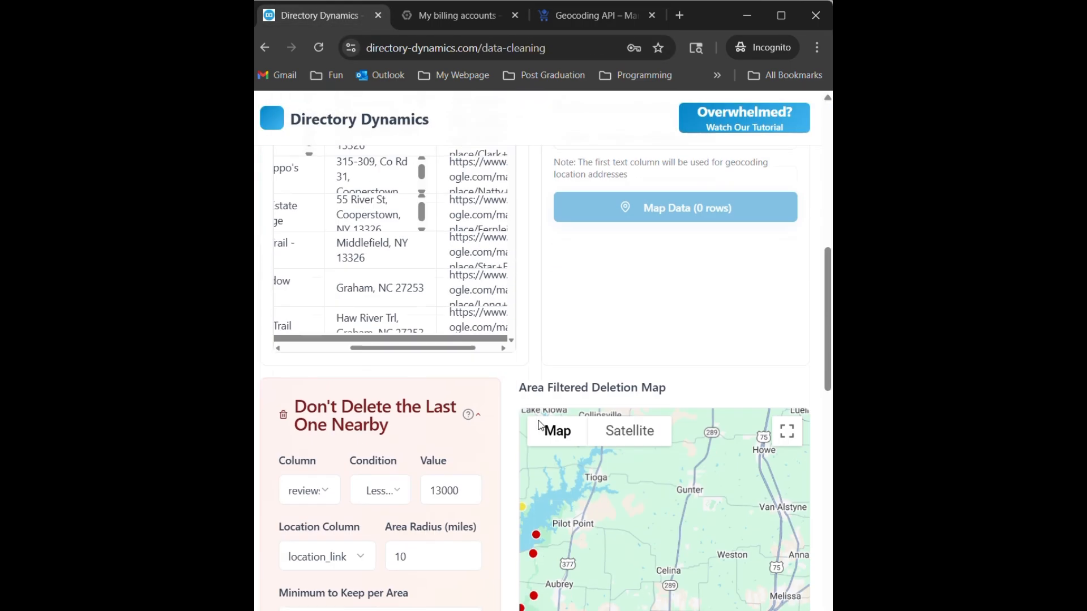
scroll(539, 425, "up", 4)
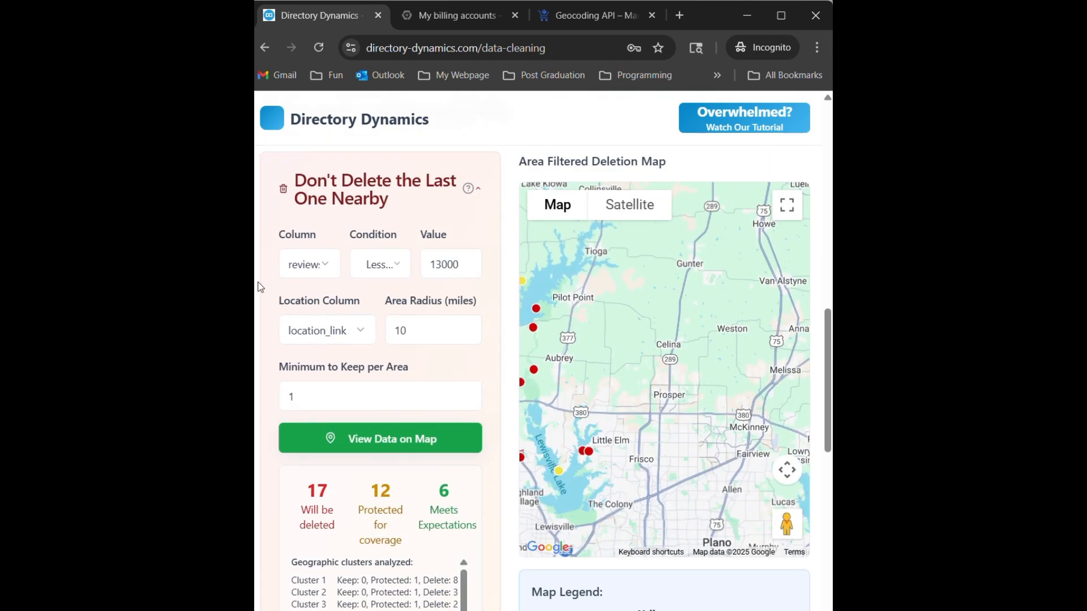
left_click(368, 334)
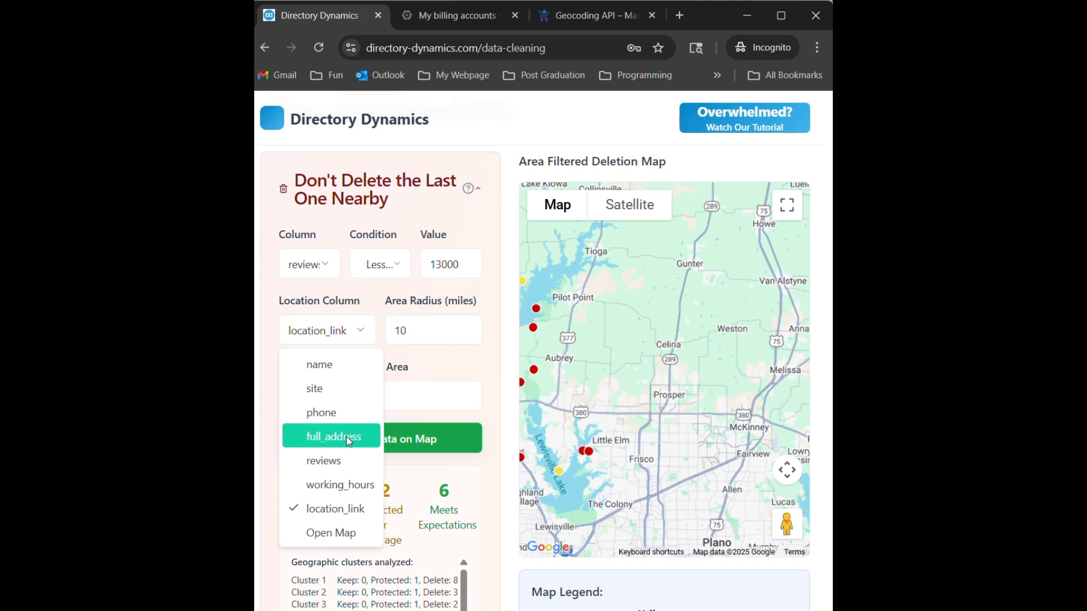
left_click(481, 370)
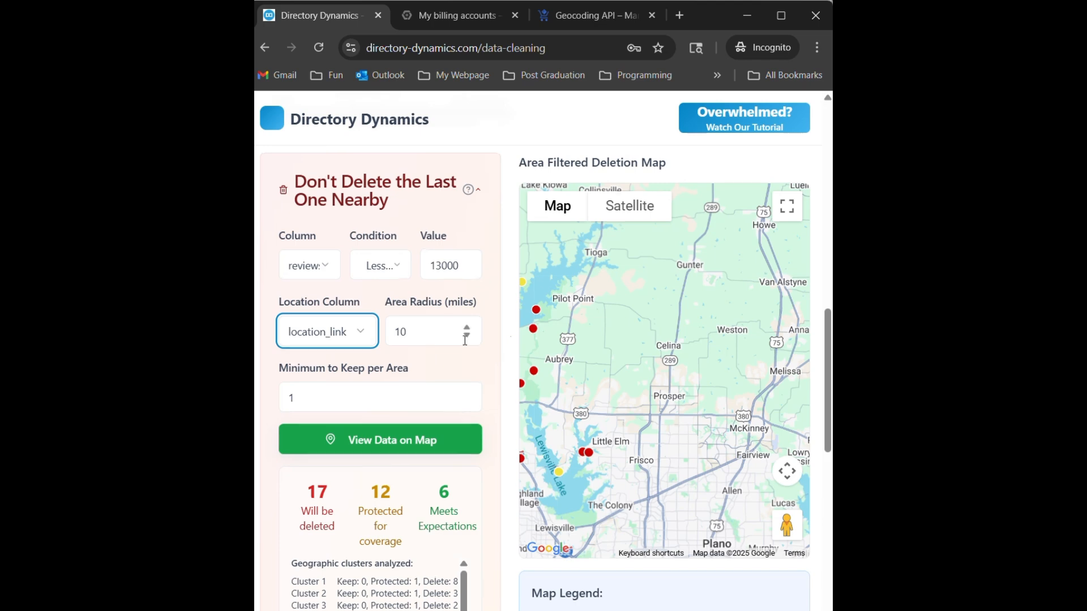
scroll(510, 338, "up", 12)
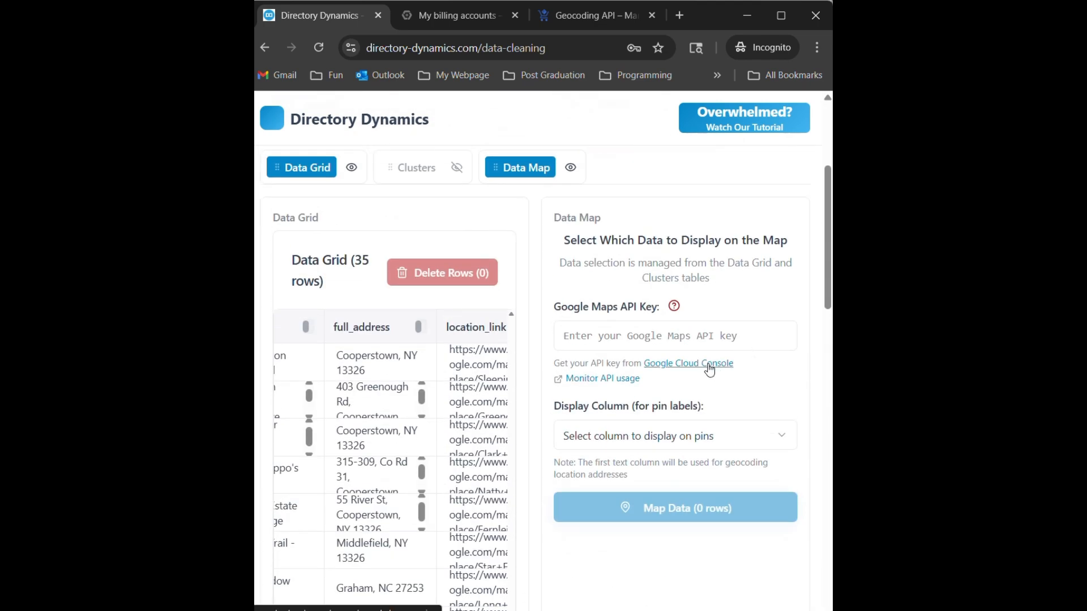
- Open the Google Maps Platform Keys & Credentials page, locate the Maps Platform API Key's show-key action, and return to Directory Dynamics
left_click(709, 364)
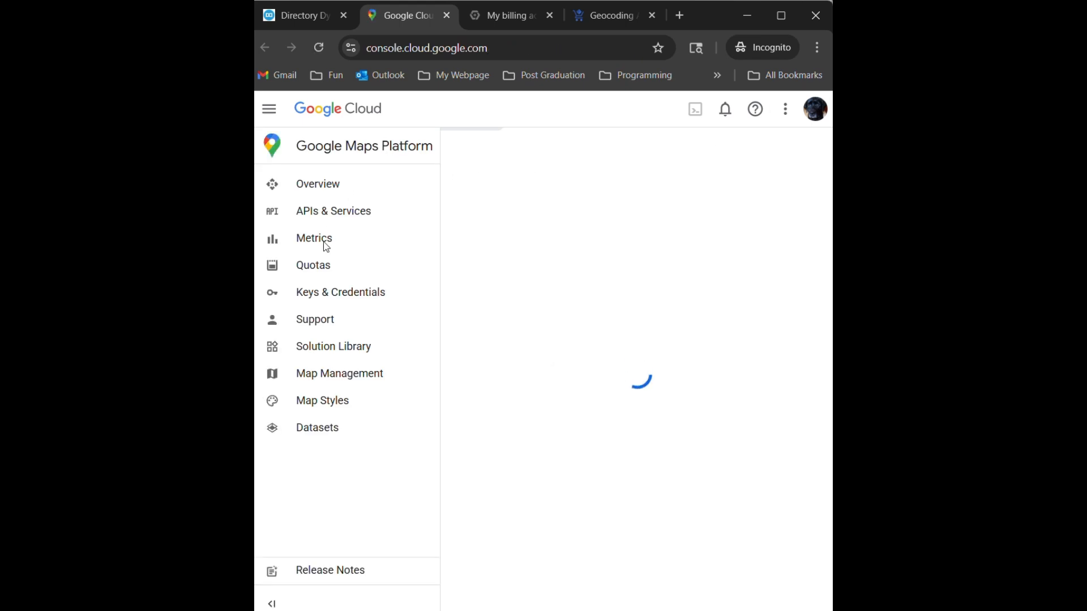
left_click(321, 297)
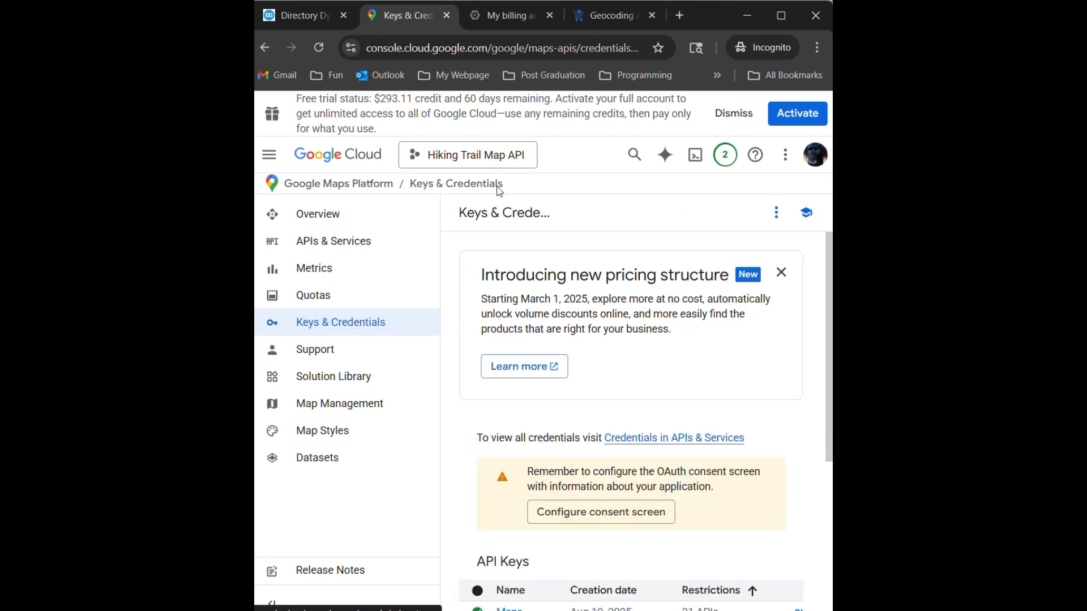
scroll(661, 375, "down", 5)
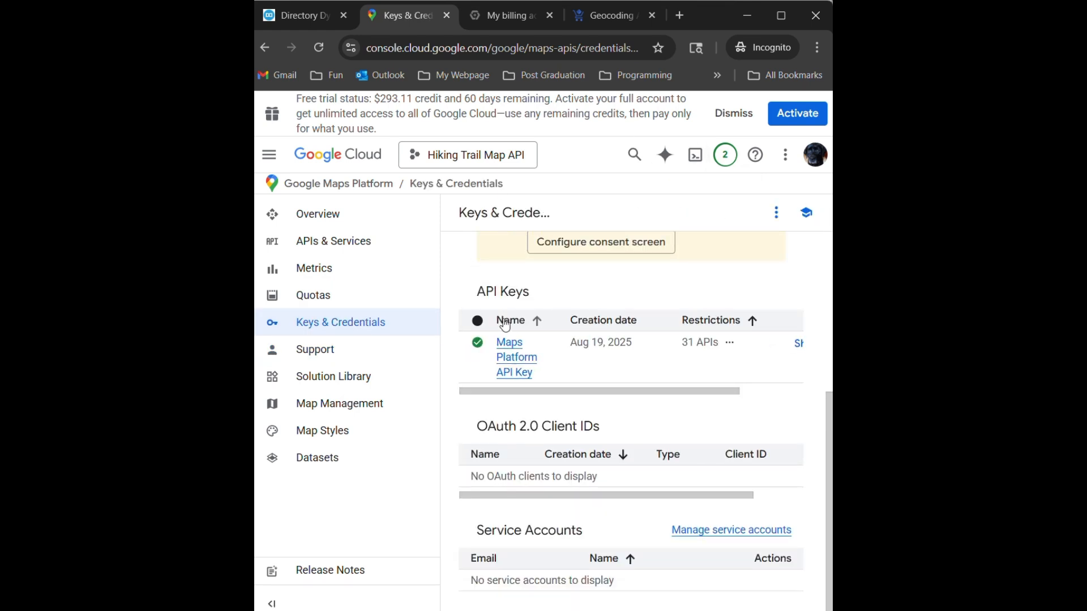
left_click_drag(527, 391, 737, 393)
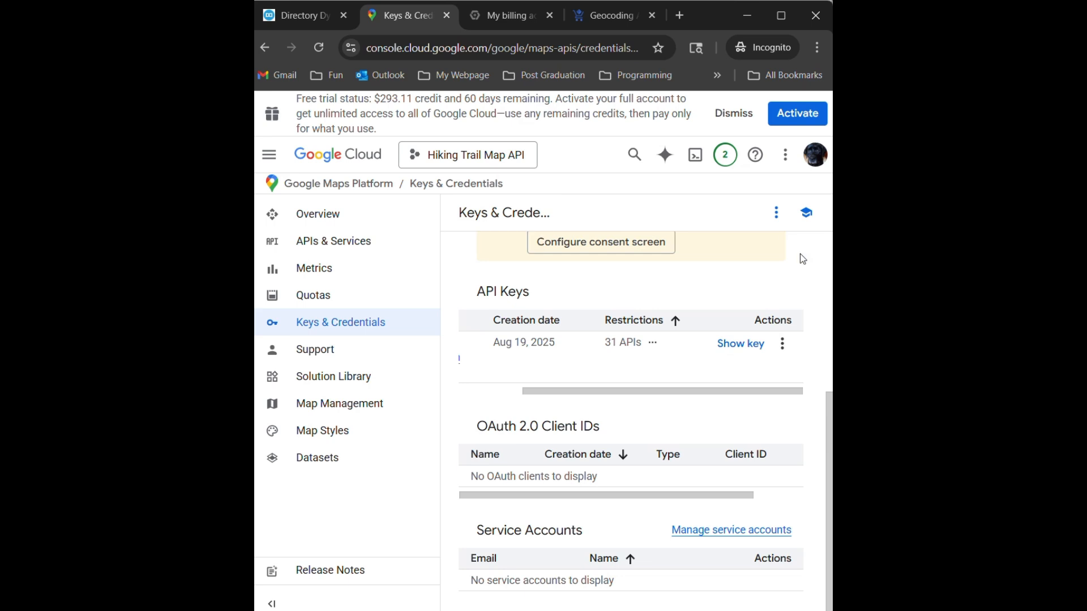
left_click(291, 6)
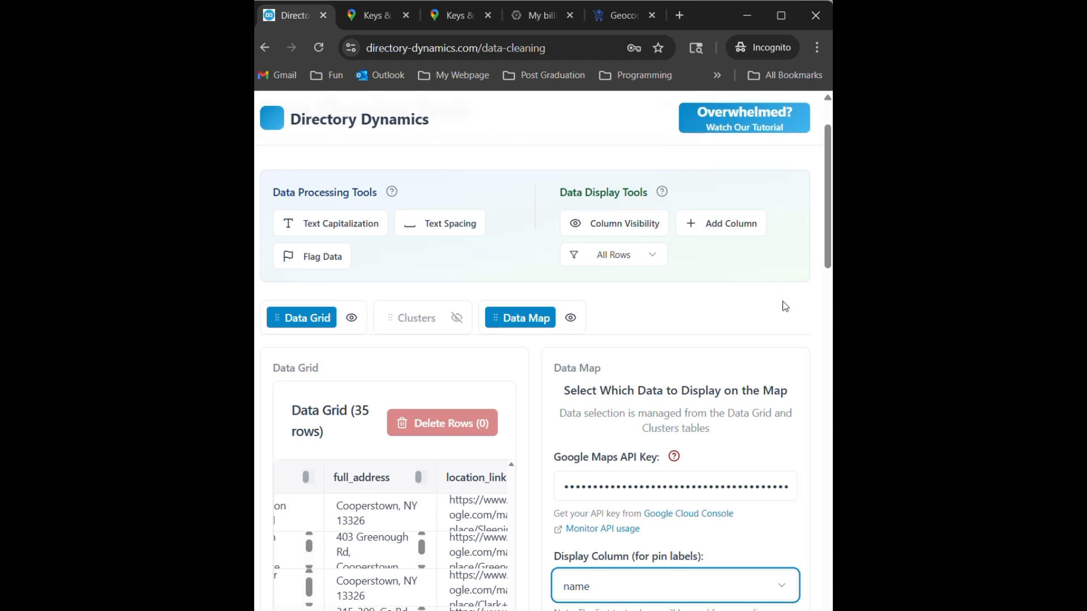
- Open the Directory Dynamics tutorials page and look through its beginner, API and feature guides
left_click(766, 129)
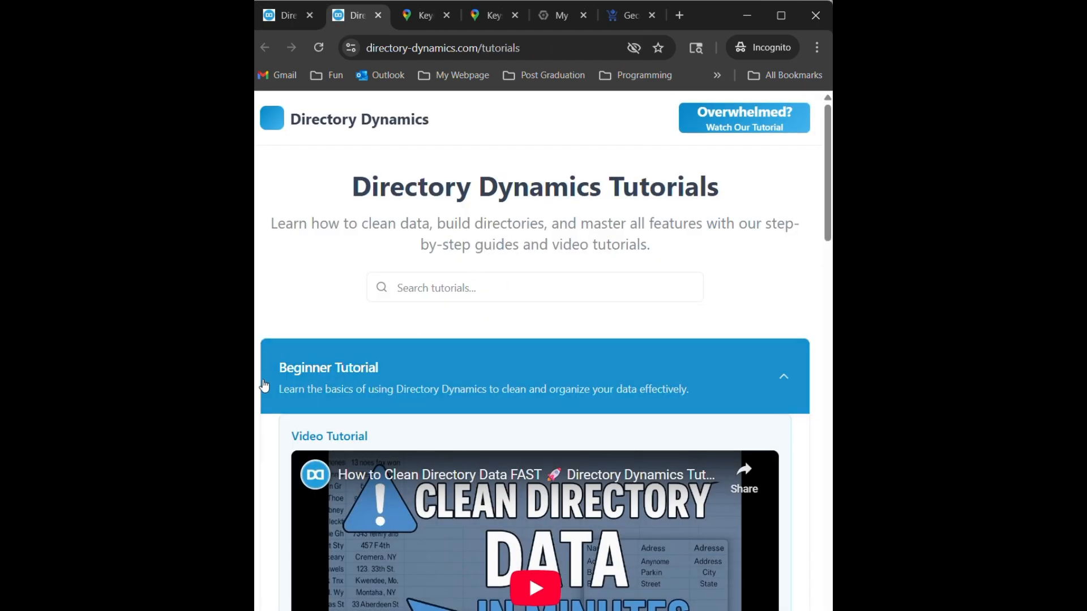
scroll(256, 360, "down", 8)
scroll(430, 373, "down", 8)
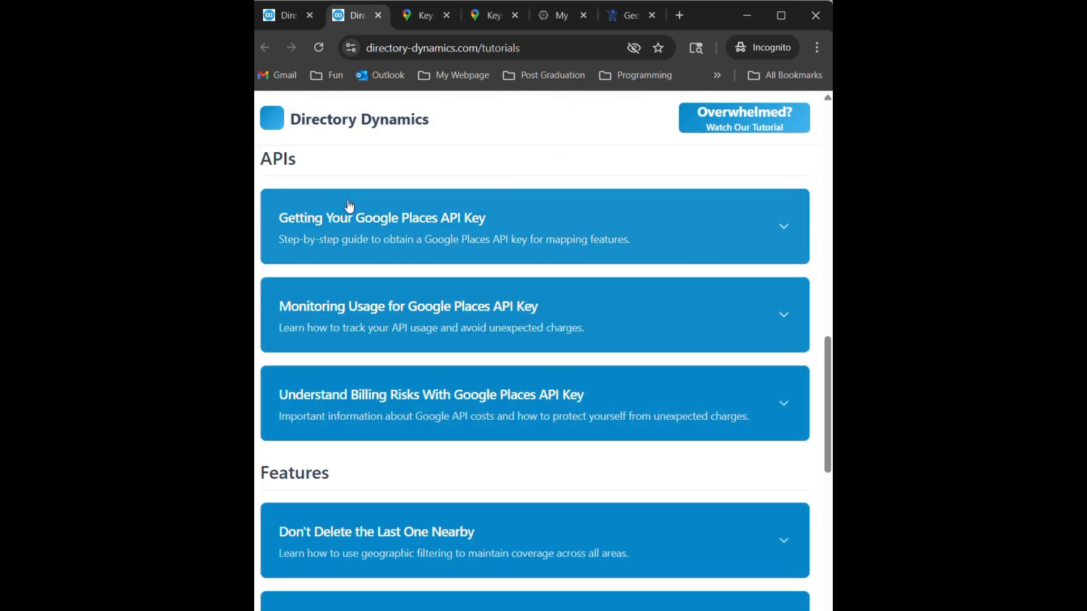
scroll(346, 398, "up", 8)
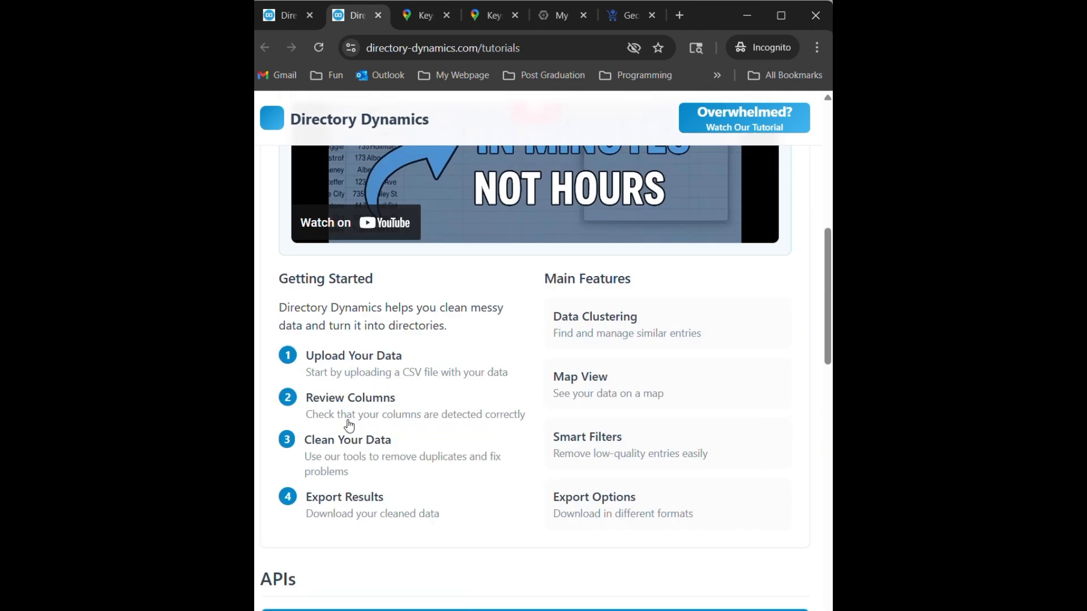
scroll(256, 430, "up", 8)
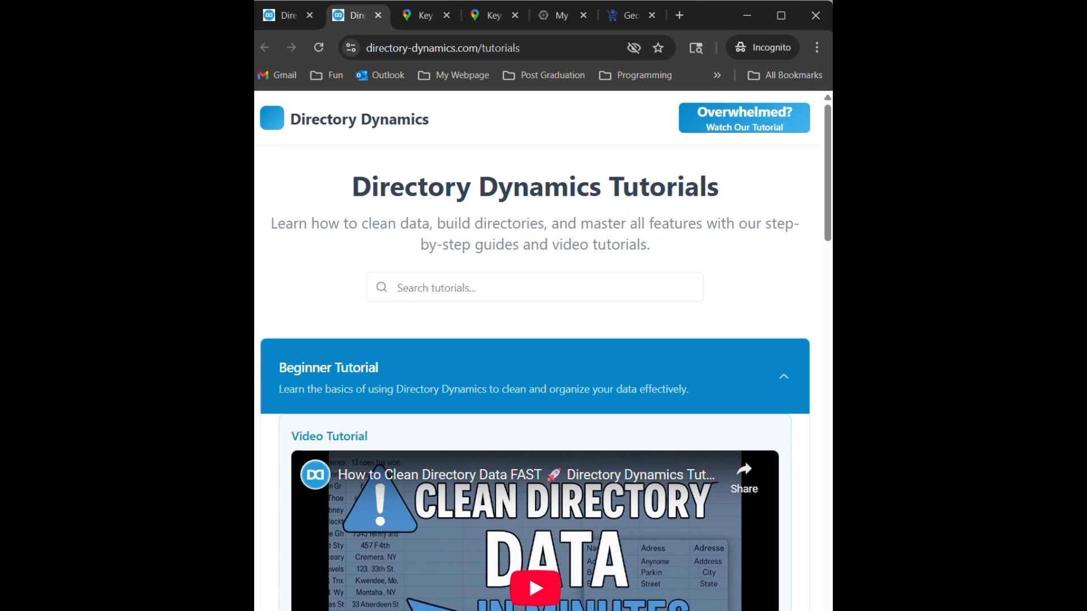
left_click_drag(827, 217, 827, 585)
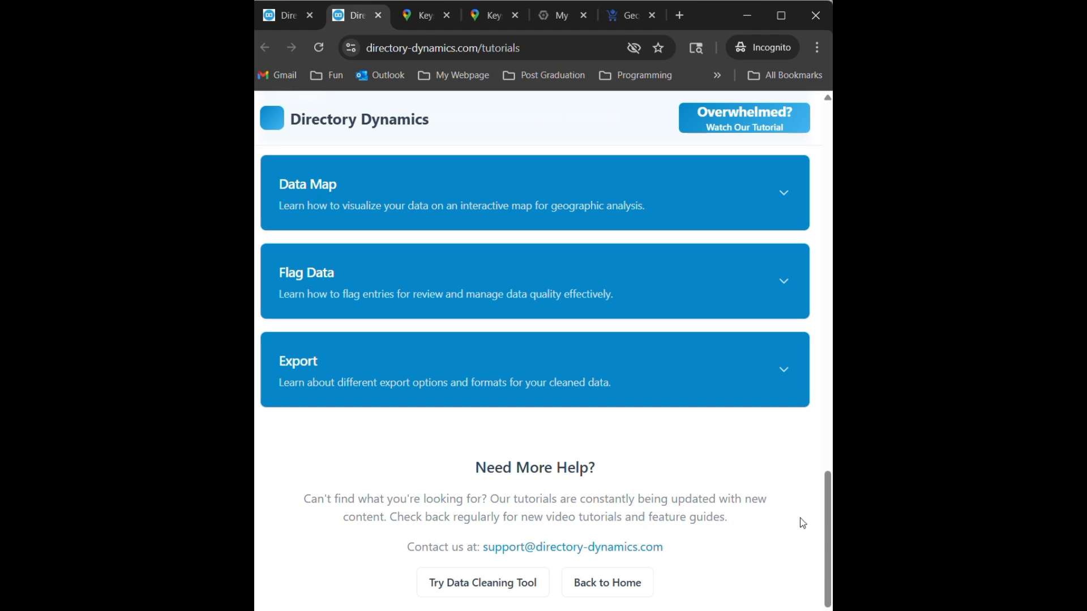
left_click_drag(827, 538, 828, 170)
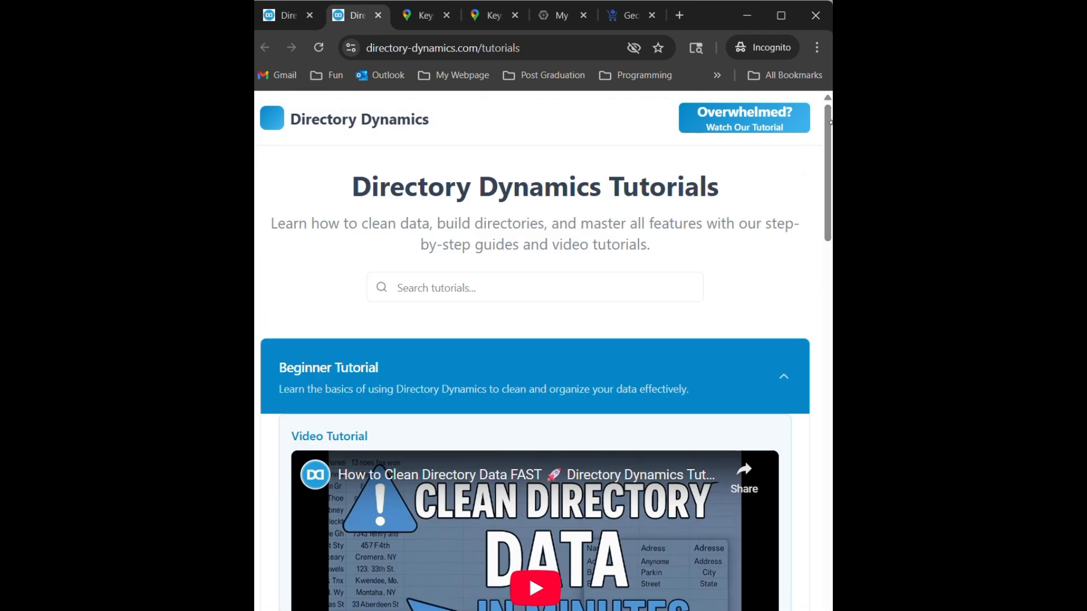